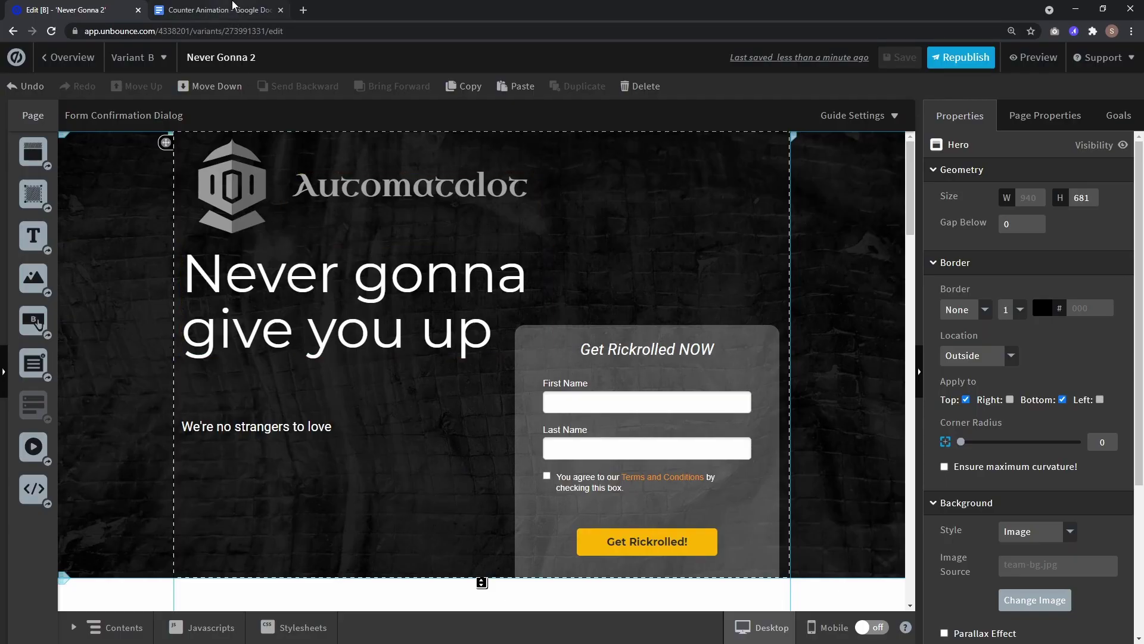
Switch from the Never Gonna 2 editor to the Counter Animation Google Doc.
{"action": "left_click", "coordinate": [232, 7]}
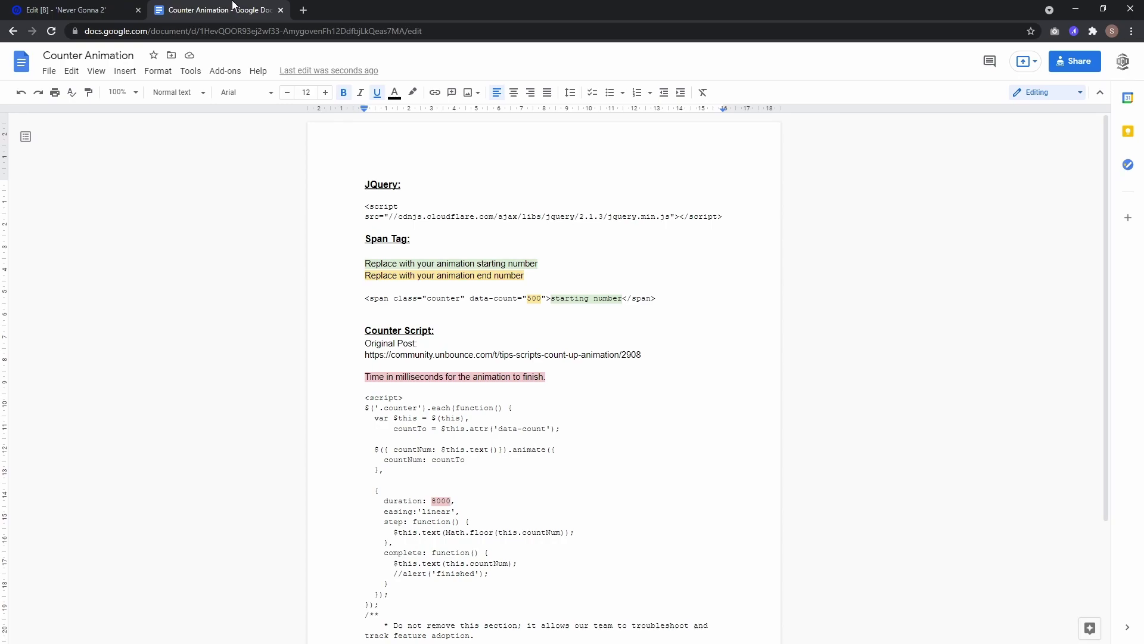
Select the jQuery script tag in the doc, then return to the Never Gonna 2 editor.
{"action": "left_click", "coordinate": [732, 216]}
{"action": "left_click_drag", "start_coordinate": [730, 220], "coordinate": [364, 206]}
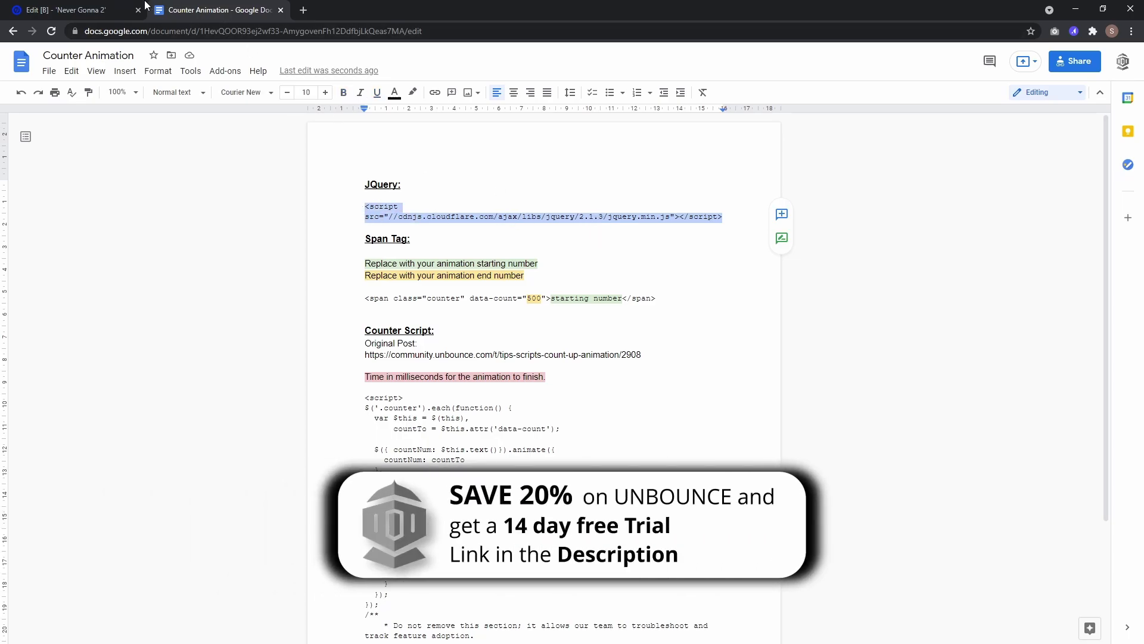
{"action": "left_click", "coordinate": [89, 10]}
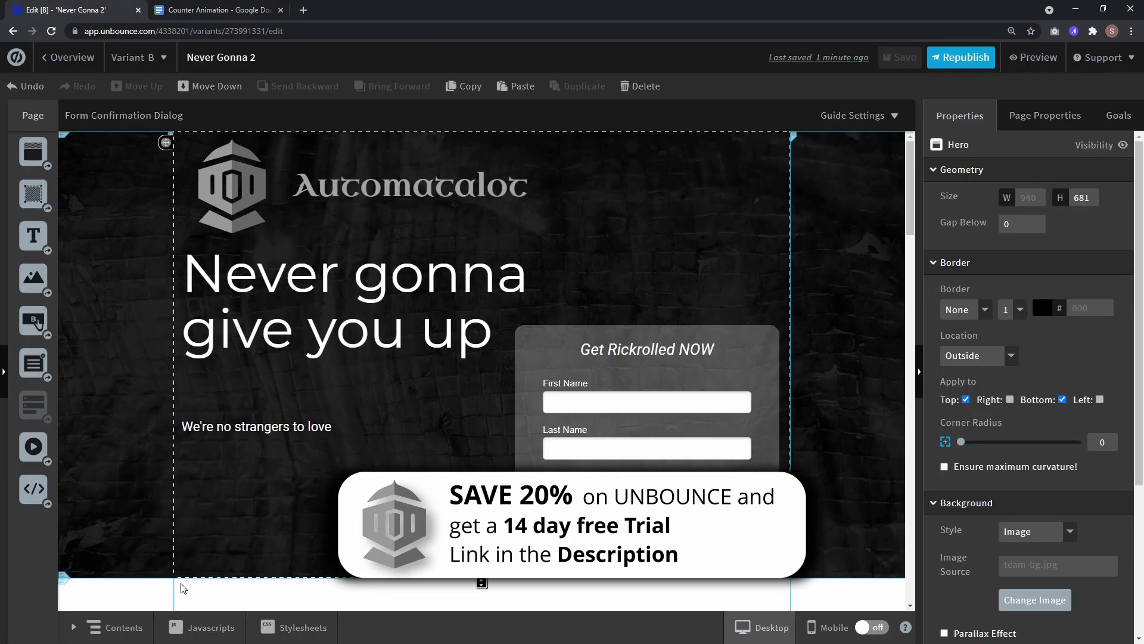
Add a page script named JQ holding the pasted jQuery tag, placed in the Head.
{"action": "left_click", "coordinate": [210, 627]}
{"action": "left_click_drag", "start_coordinate": [258, 150], "coordinate": [188, 148]}
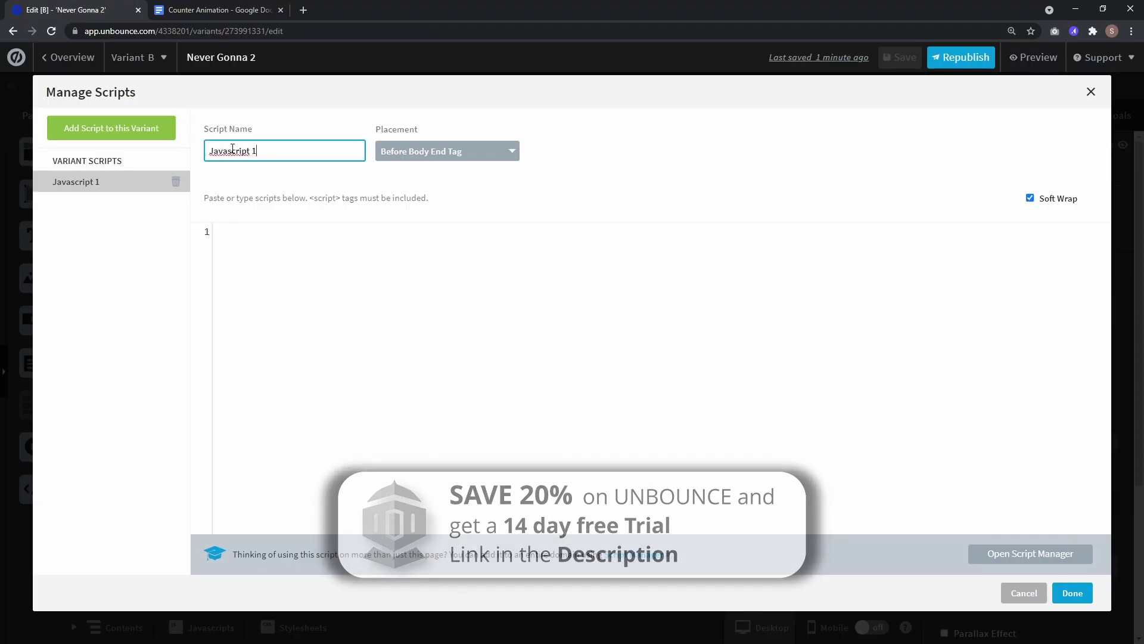
{"action": "type", "text": "JQ"}
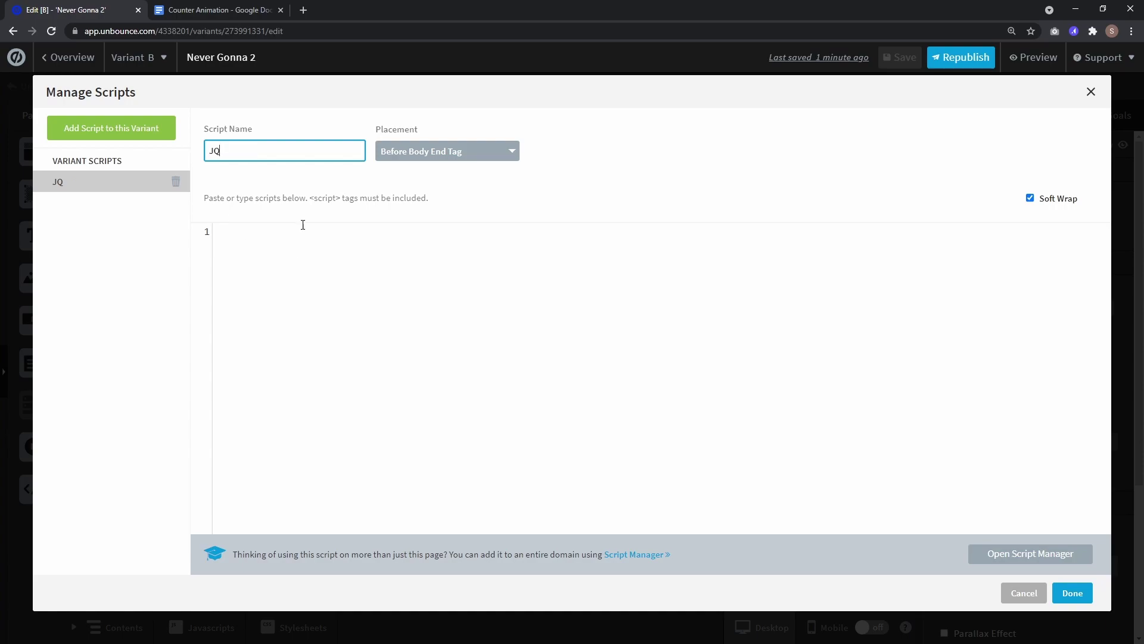
{"action": "left_click", "coordinate": [310, 231]}
{"action": "type", "text": "<script src=\"//cdnjs.cloudflare.com/ajax/libs/jquery/2.1.3/jquery.min.js\"></script>"}
{"action": "left_click", "coordinate": [435, 156]}
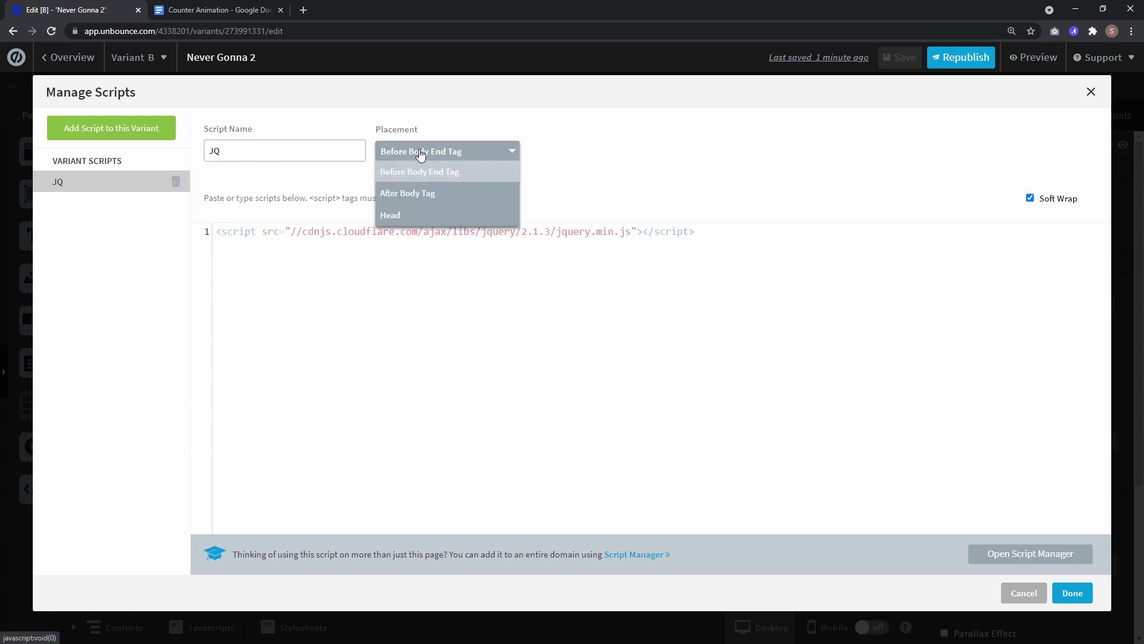
{"action": "left_click", "coordinate": [406, 221]}
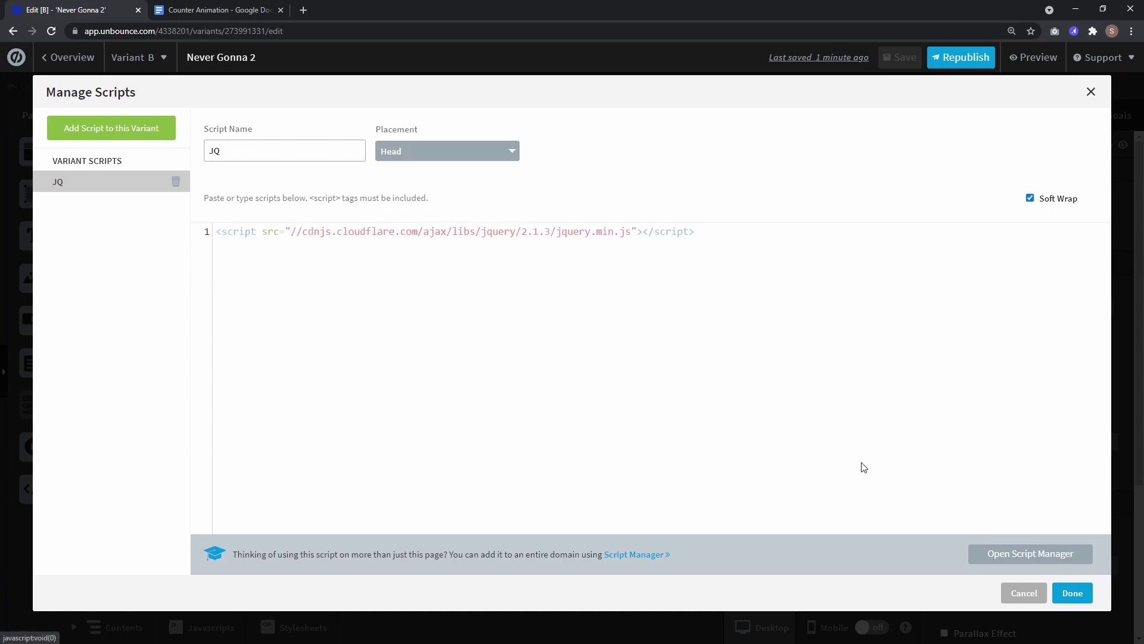
Add a second script and paste the counter script block from the Google Doc into it.
{"action": "left_click", "coordinate": [166, 138]}
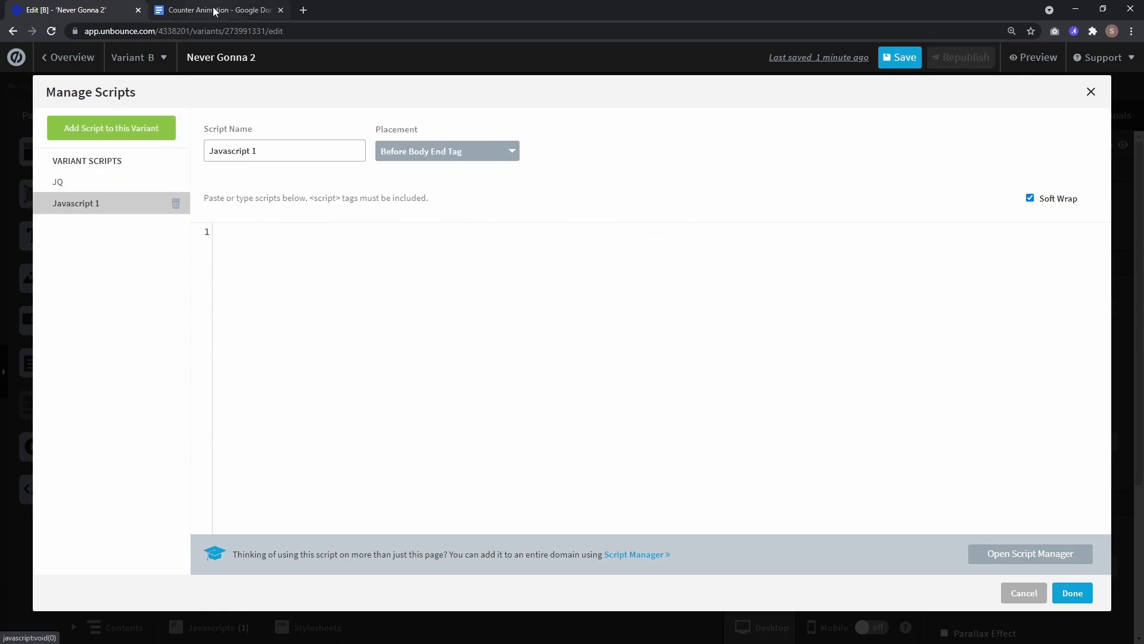
{"action": "left_click", "coordinate": [217, 10]}
{"action": "scroll", "coordinate": [479, 423], "scroll_direction": "down", "scroll_amount": 3}
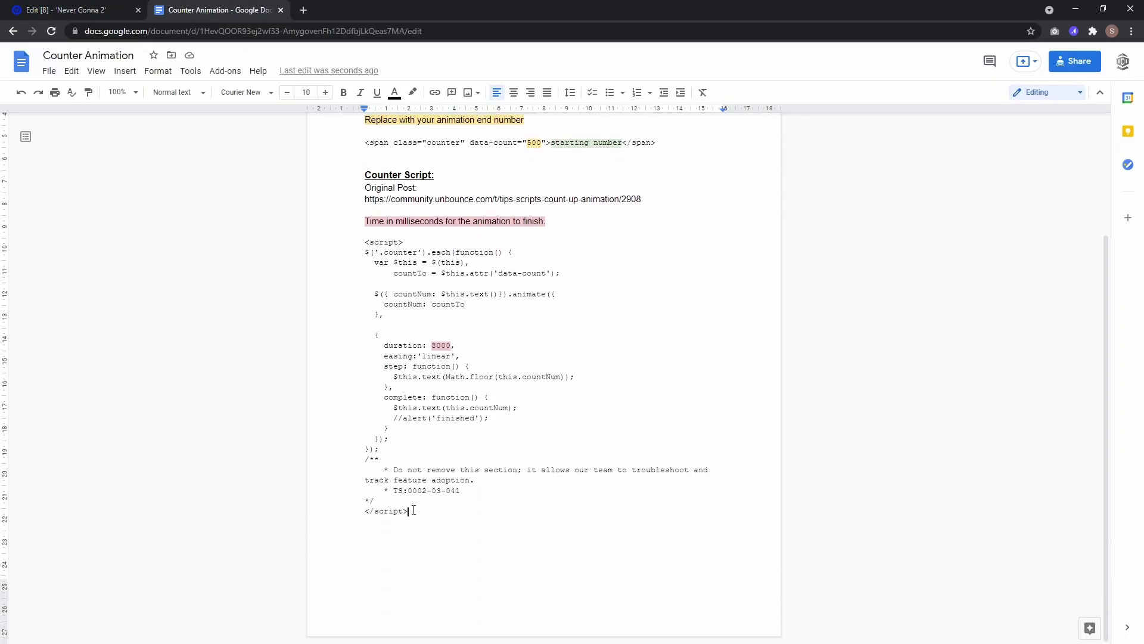
{"action": "left_click_drag", "start_coordinate": [409, 512], "coordinate": [301, 247]}
{"action": "key", "text": "ctrl+c"}
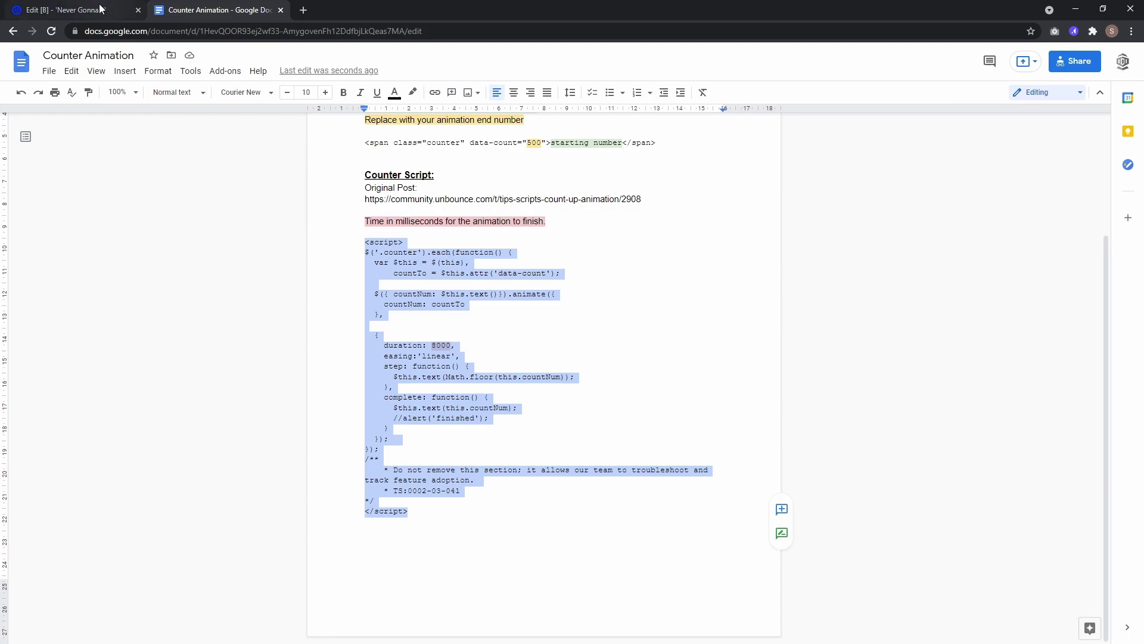
{"action": "left_click", "coordinate": [72, 10]}
{"action": "key", "text": "ctrl+v"}
Name the script 'Counter' and change its animation duration from 8000 to 5000.
{"action": "triple_click", "coordinate": [280, 150]}
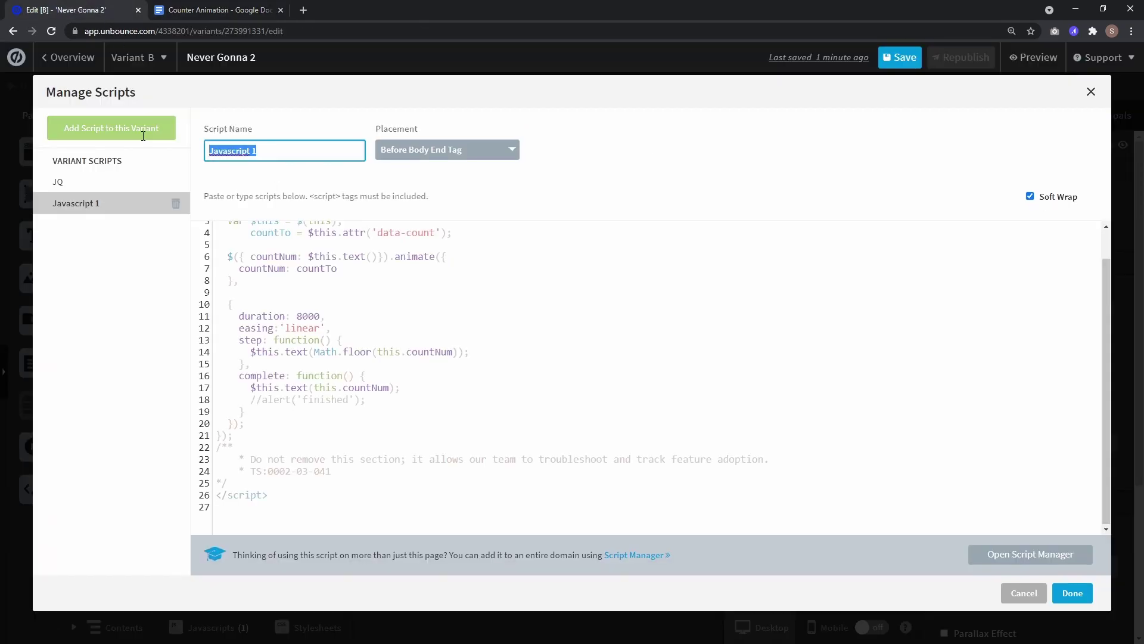
{"action": "type", "text": "Counter"}
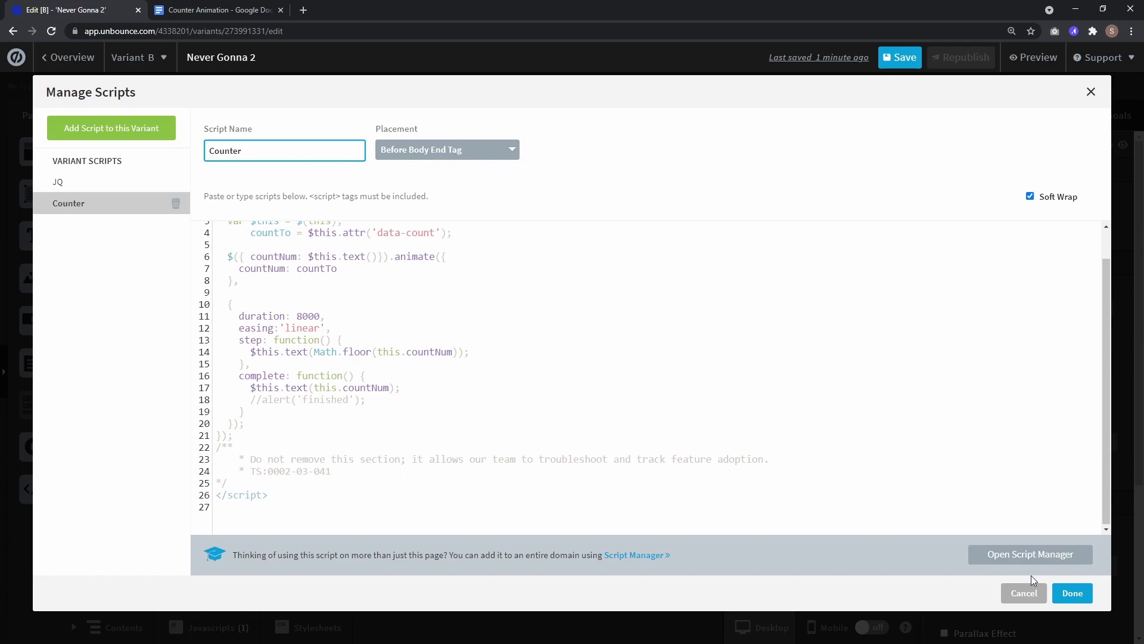
{"action": "scroll", "coordinate": [445, 409], "scroll_direction": "up", "scroll_amount": 1}
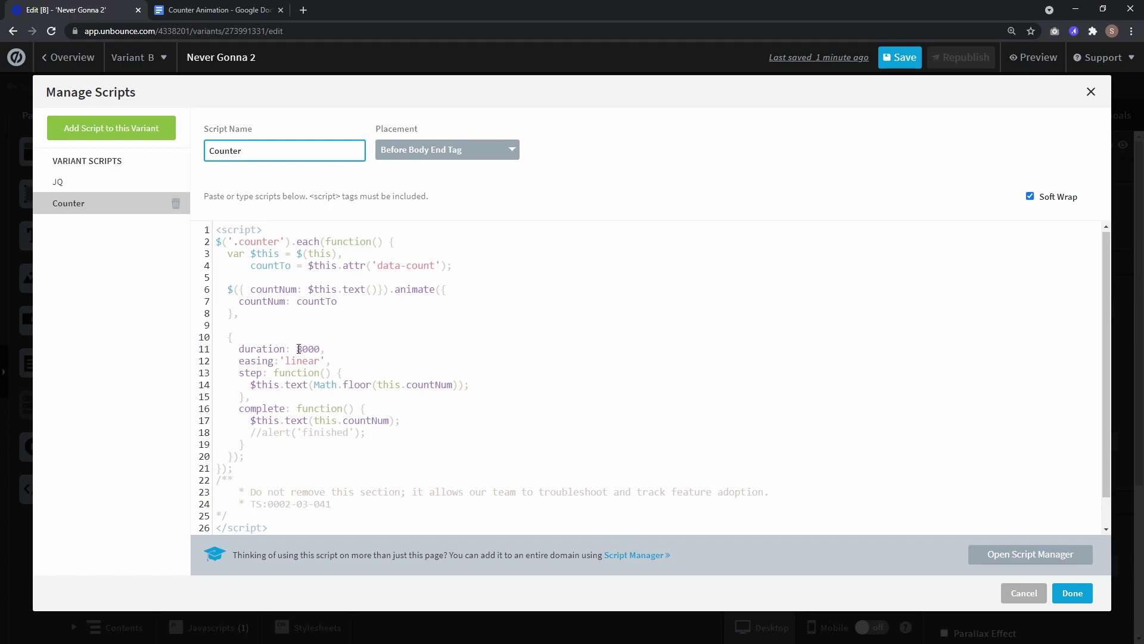
{"action": "left_click_drag", "start_coordinate": [296, 350], "coordinate": [321, 350]}
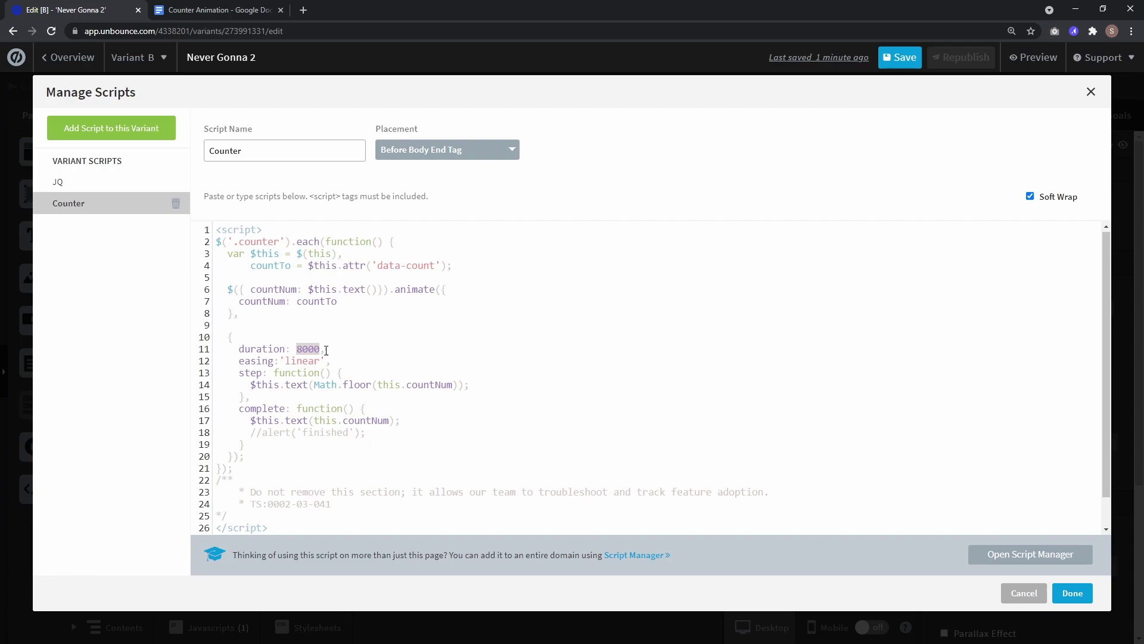
{"action": "left_click", "coordinate": [326, 350]}
{"action": "left_click_drag", "start_coordinate": [296, 349], "coordinate": [318, 349]}
{"action": "type", "text": "5000"}
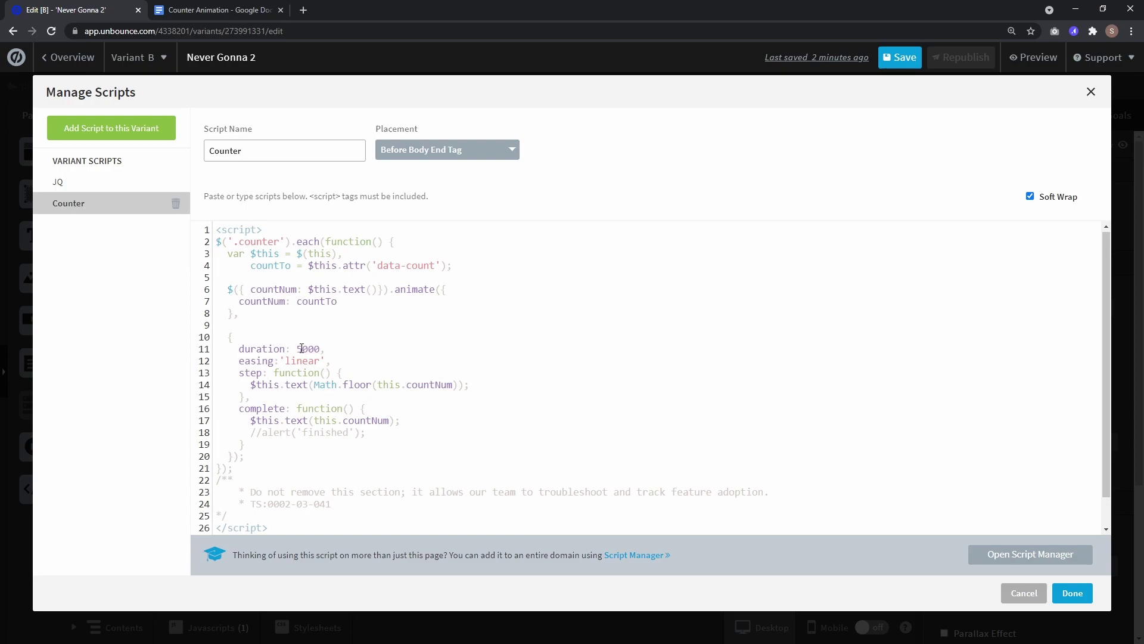
Keep both scripts and add an empty, narrowed text box below the hero headline.
{"action": "left_click", "coordinate": [1076, 594]}
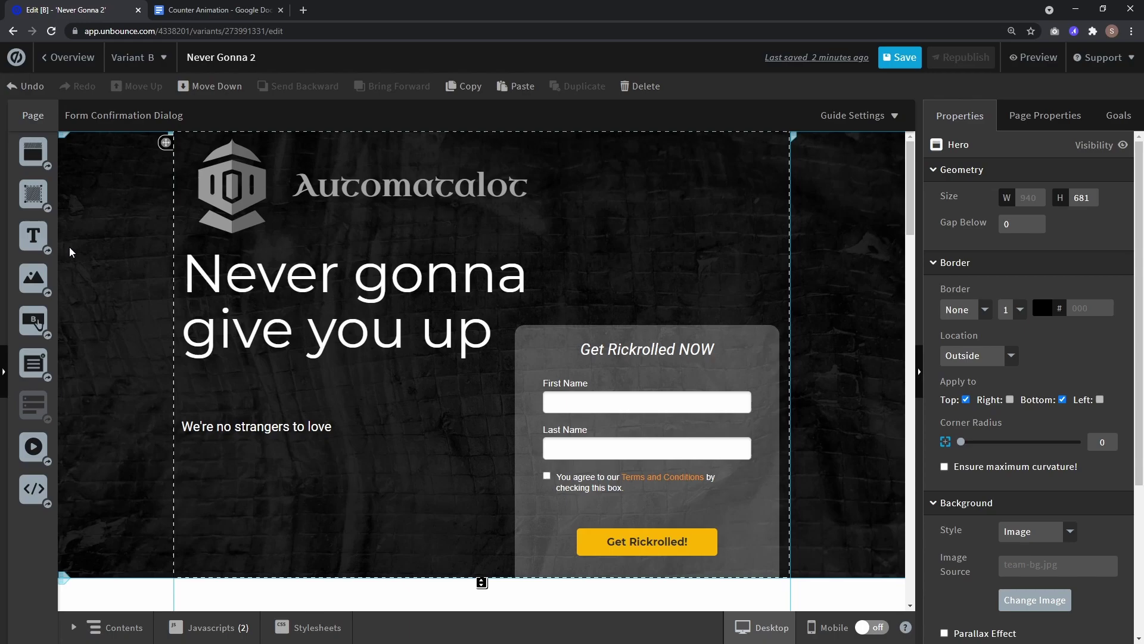
{"action": "left_click_drag", "start_coordinate": [33, 236], "coordinate": [267, 386]}
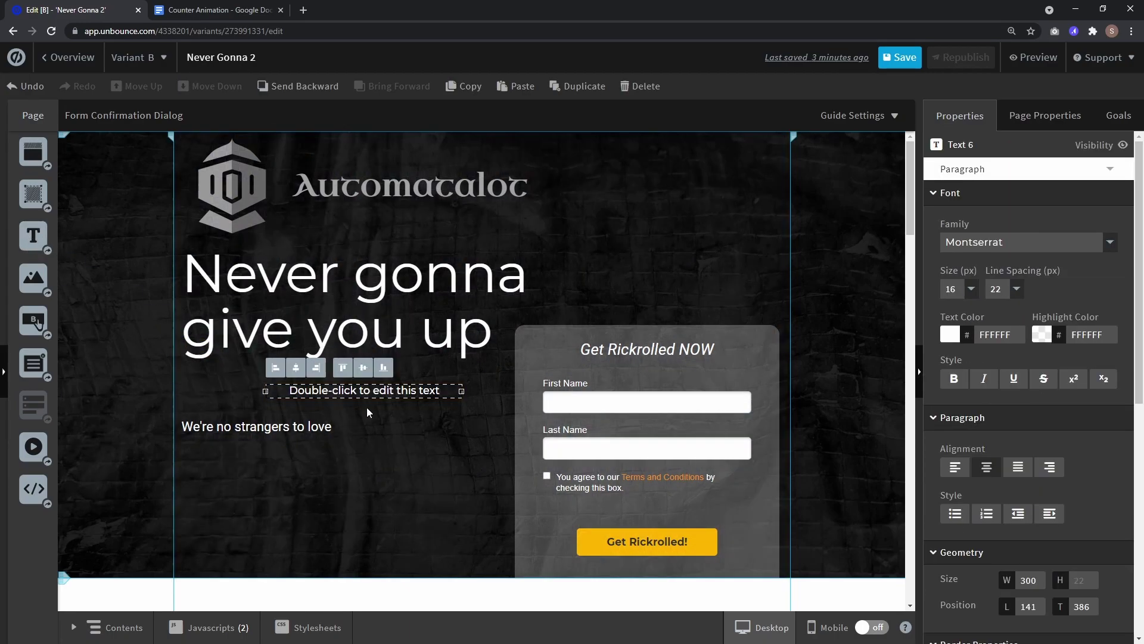
{"action": "double_click", "coordinate": [389, 391]}
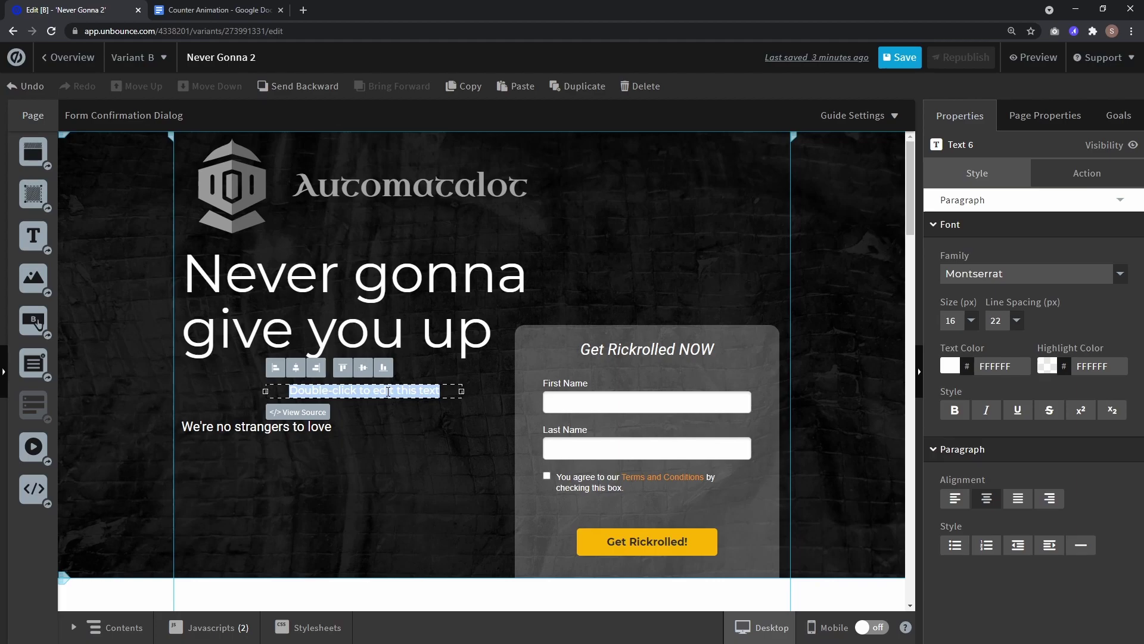
{"action": "key", "text": "BackSpace"}
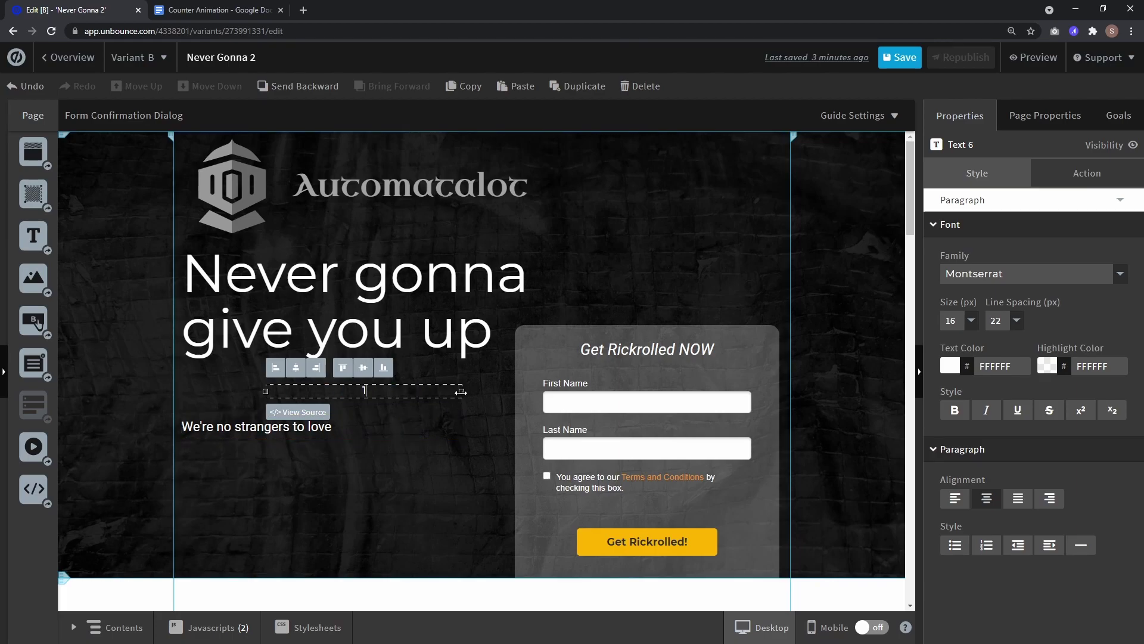
{"action": "left_click_drag", "start_coordinate": [461, 391], "coordinate": [329, 390]}
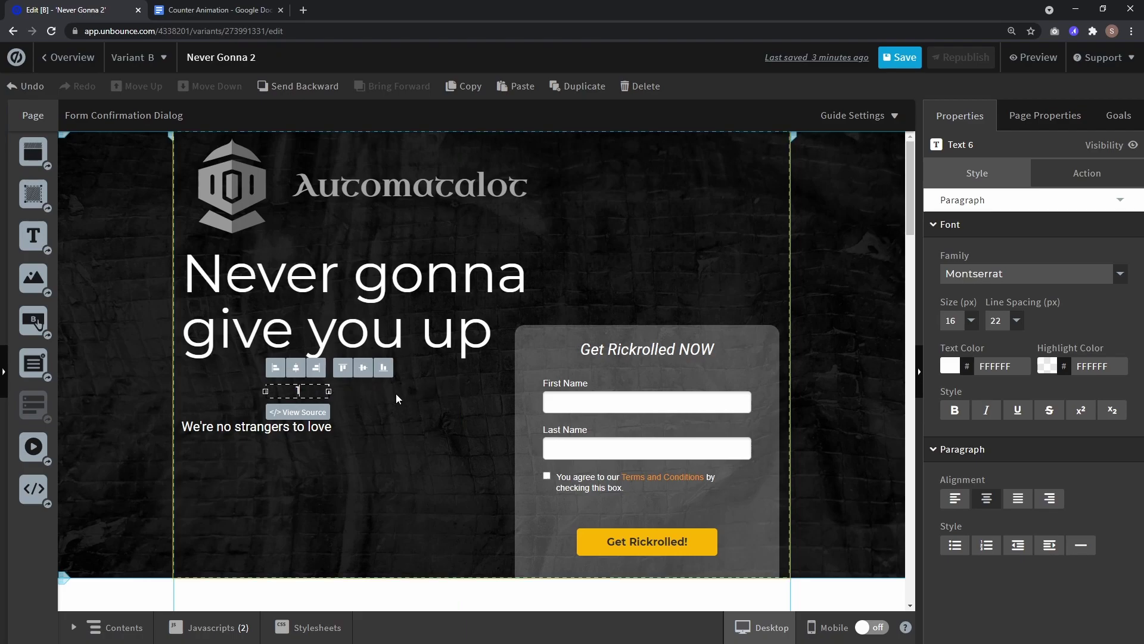
Paste the counter span tag from the Google Doc into the text box's HTML source.
{"action": "left_click", "coordinate": [292, 413]}
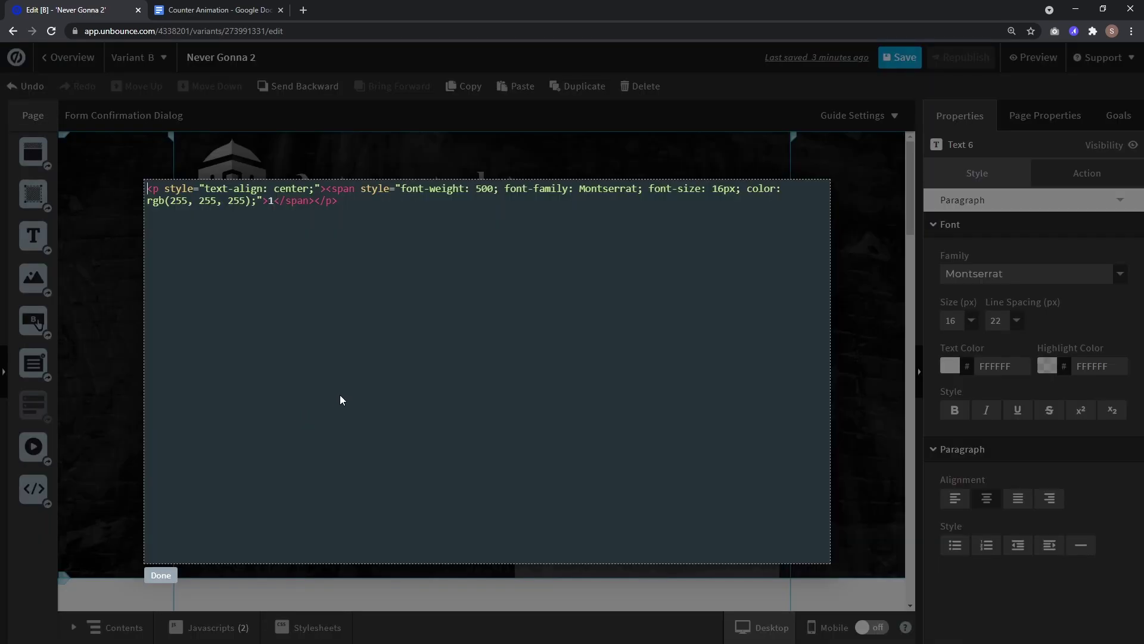
{"action": "left_click", "coordinate": [215, 9]}
{"action": "left_click", "coordinate": [361, 176]}
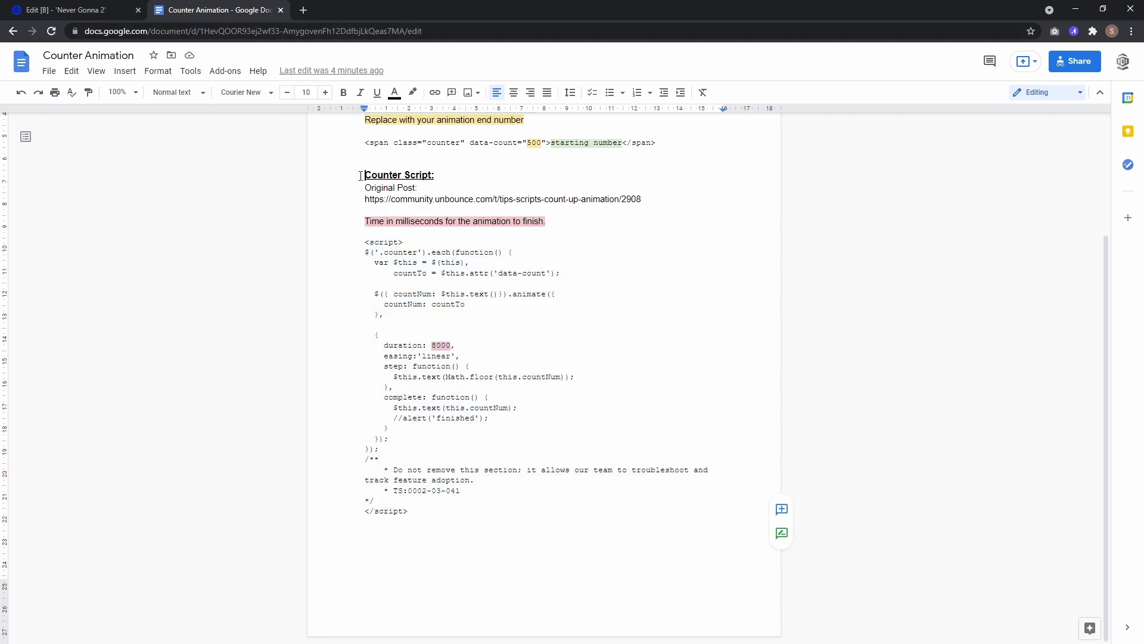
{"action": "scroll", "coordinate": [360, 176], "scroll_direction": "up", "scroll_amount": 3}
{"action": "left_click_drag", "start_coordinate": [365, 298], "coordinate": [655, 300]}
{"action": "left_click", "coordinate": [68, 9]}
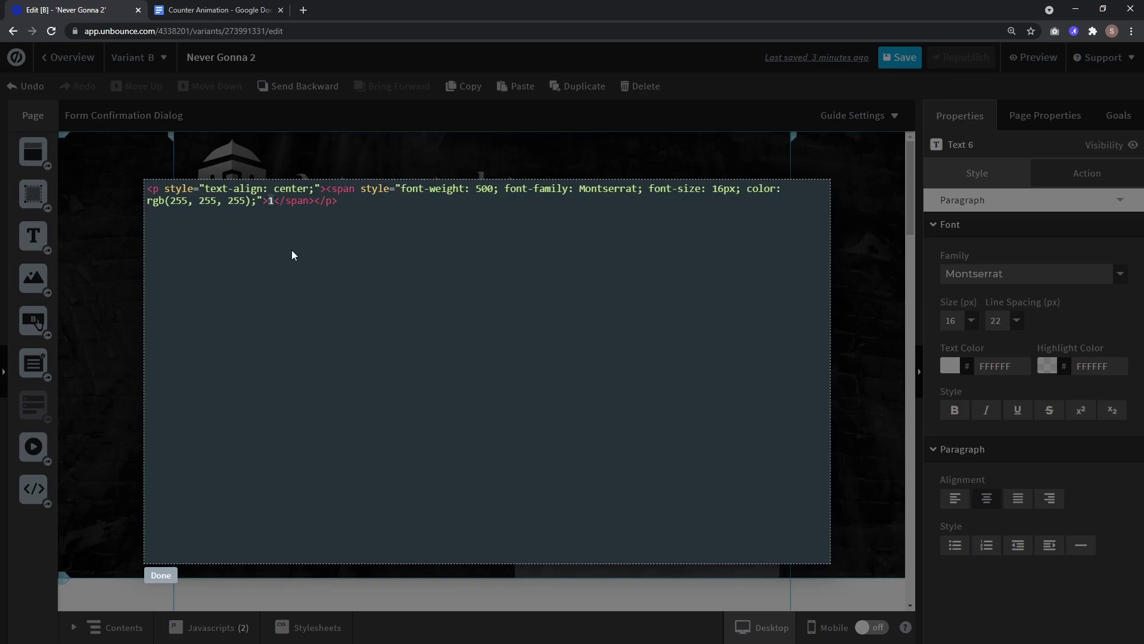
{"action": "key", "text": "ctrl+v"}
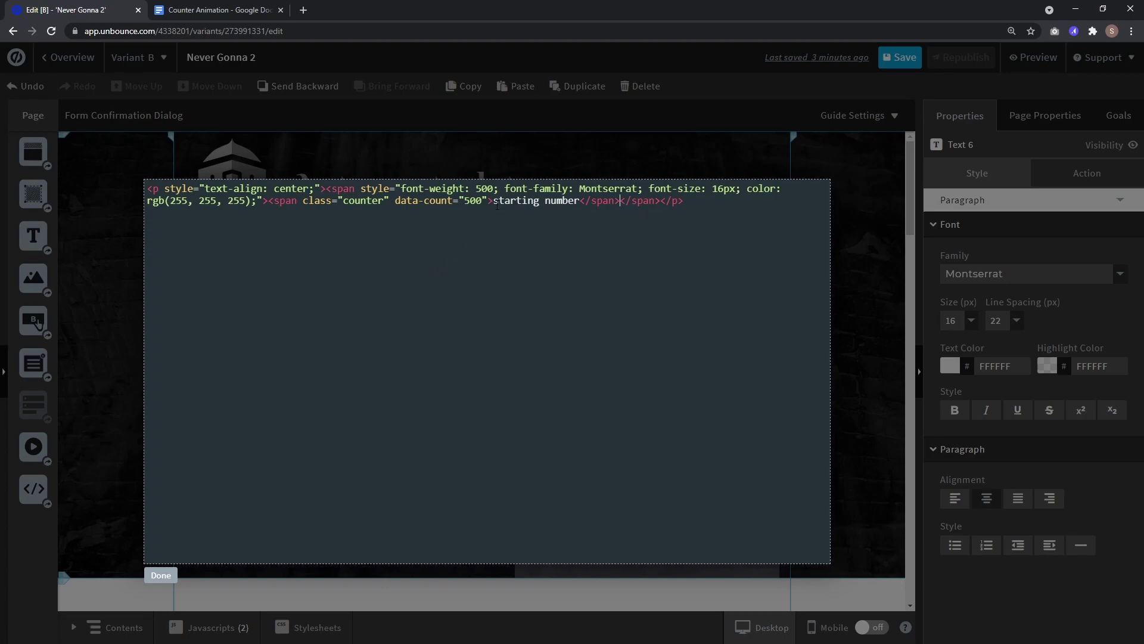
Replace the starting-number placeholder with 1, keep data-count 500, and save the page.
{"action": "left_click_drag", "start_coordinate": [493, 200], "coordinate": [580, 203]}
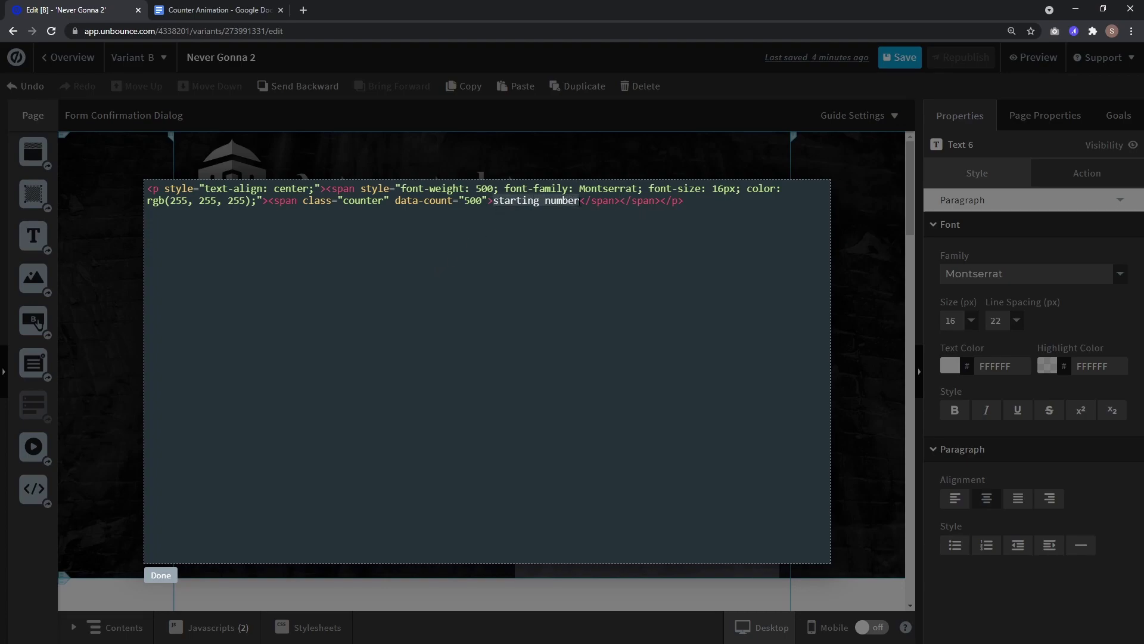
{"action": "type", "text": "1"}
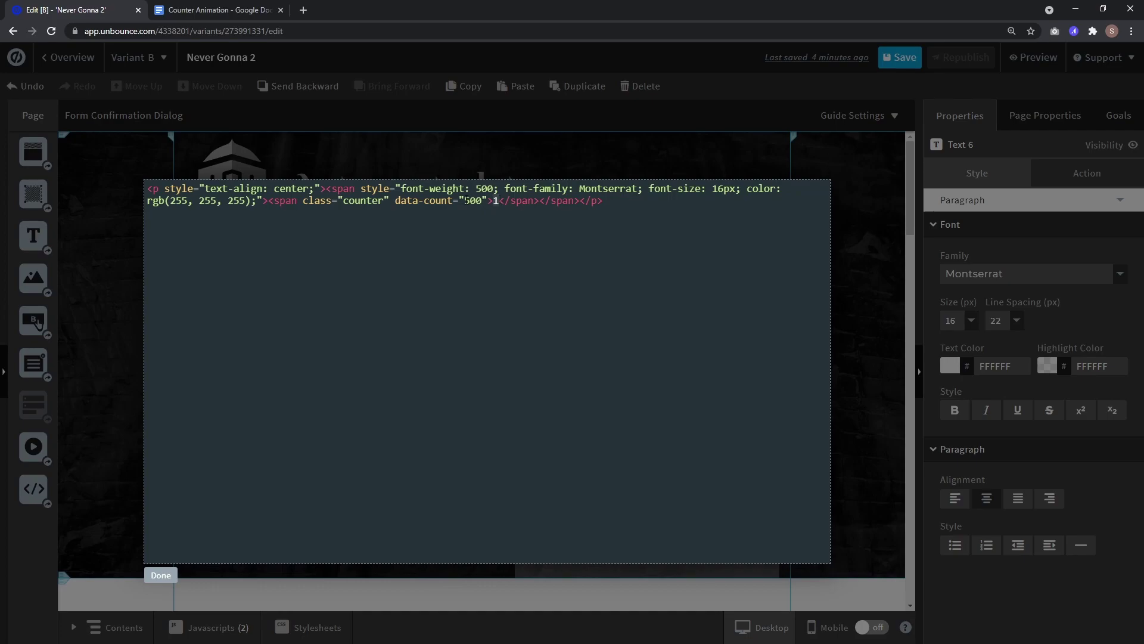
{"action": "left_click_drag", "start_coordinate": [466, 200], "coordinate": [480, 202]}
{"action": "left_click", "coordinate": [493, 206]}
{"action": "left_click", "coordinate": [161, 575]}
{"action": "left_click", "coordinate": [910, 60]}
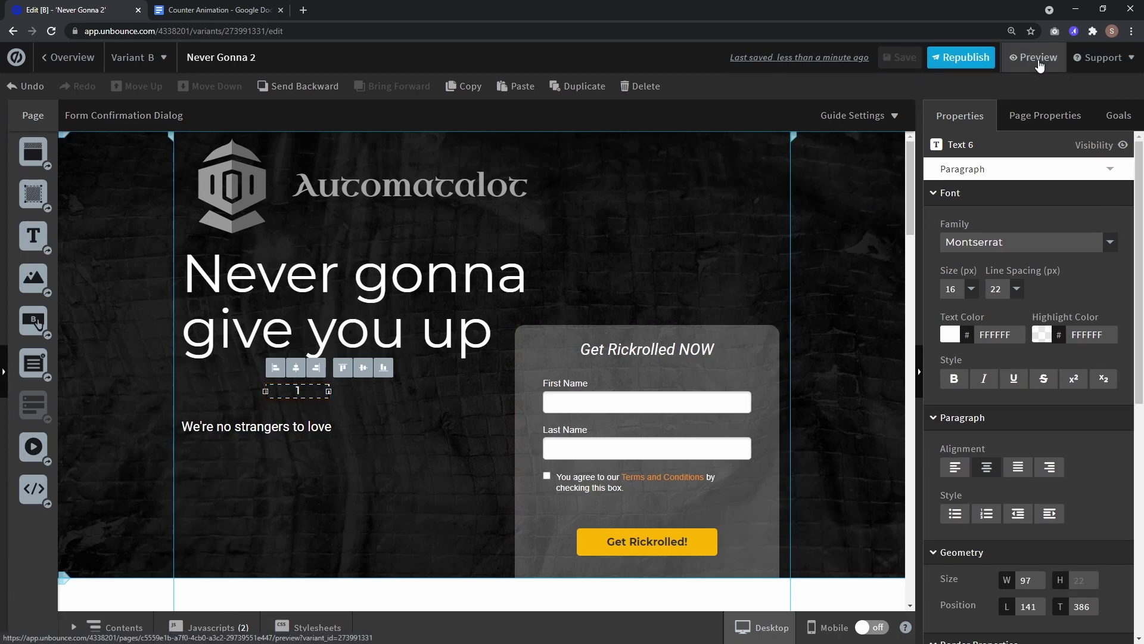
Preview the page, watch the counter climb from 1 to 500, and return to the editor.
{"action": "left_click", "coordinate": [1040, 65]}
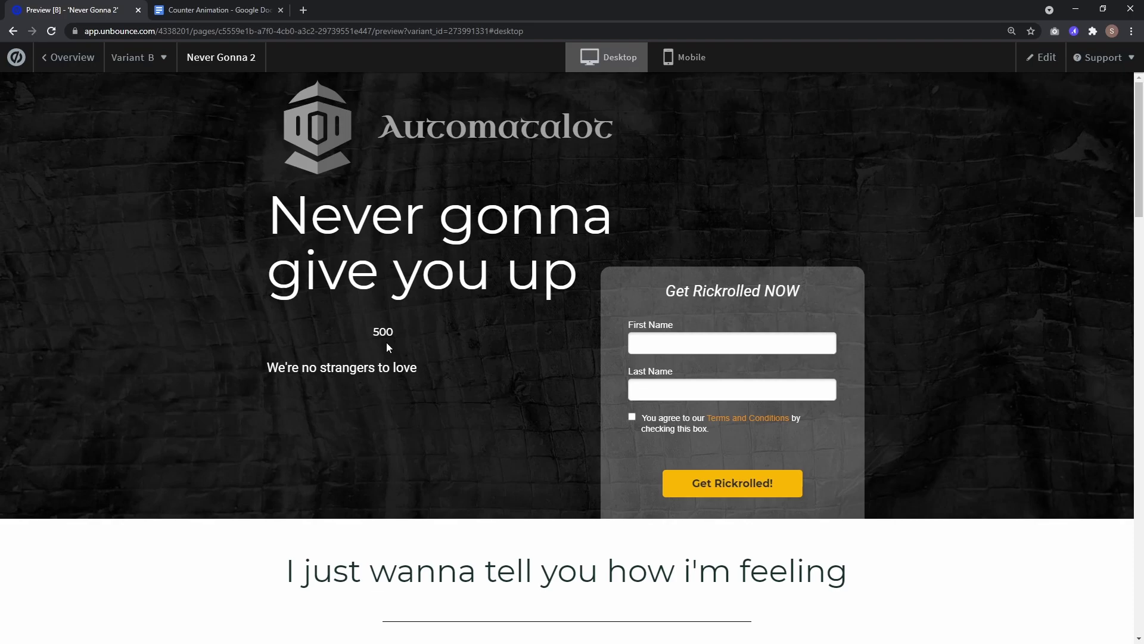
{"action": "left_click", "coordinate": [1042, 57]}
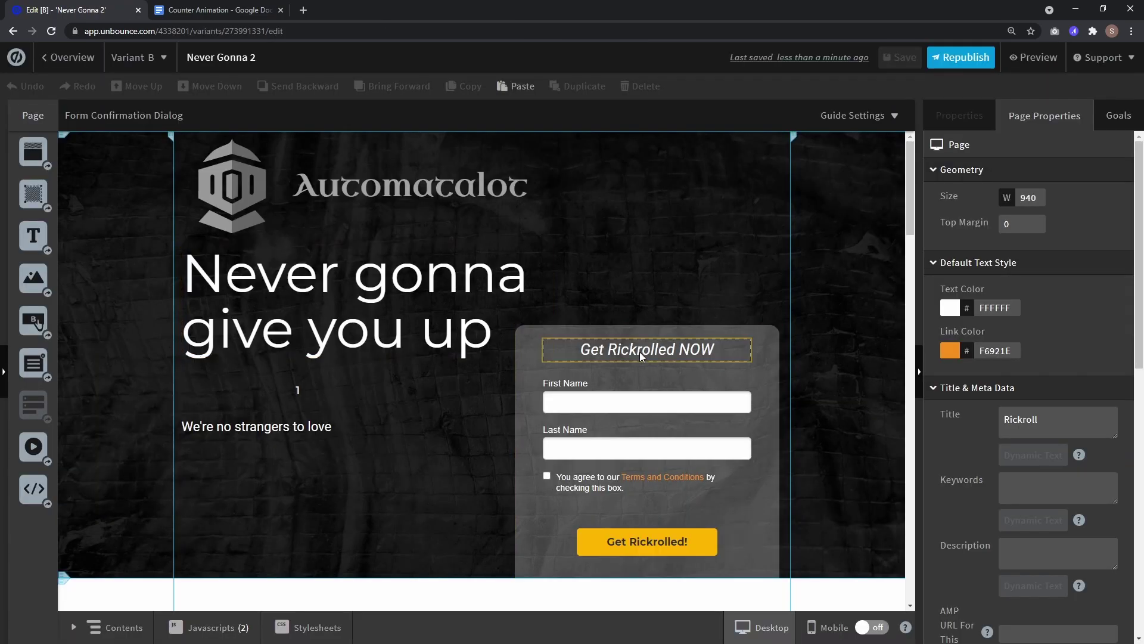
Replace the 'Get Rickrolled NOW' form heading text with '500 Rickrolls delivered'.
{"action": "double_click", "coordinate": [638, 352]}
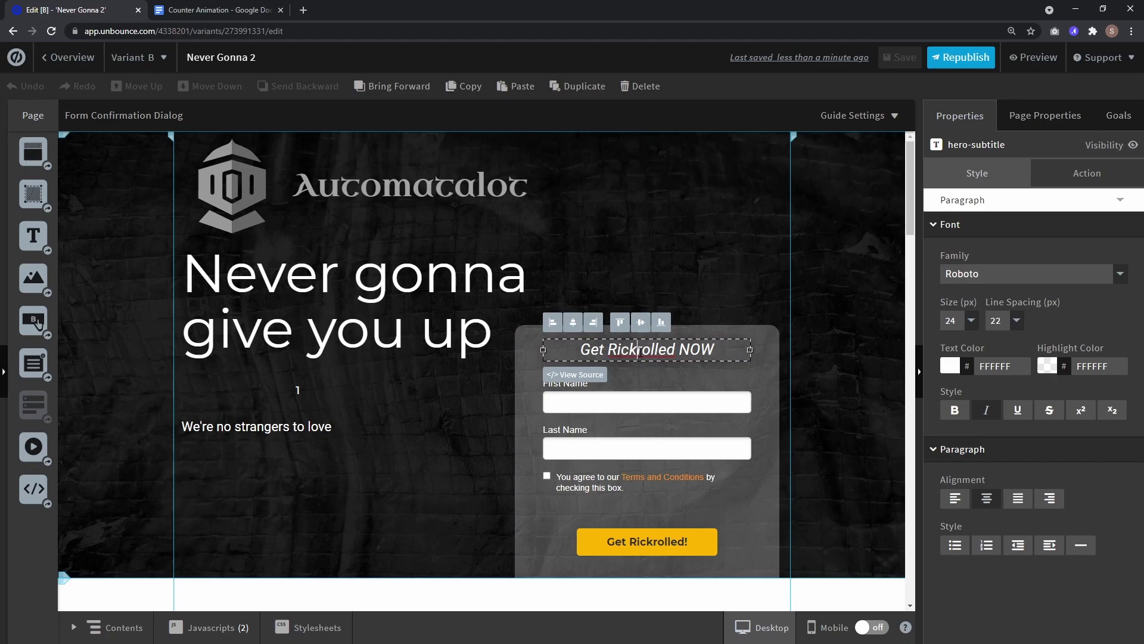
{"action": "left_click_drag", "start_coordinate": [715, 350], "coordinate": [644, 288]}
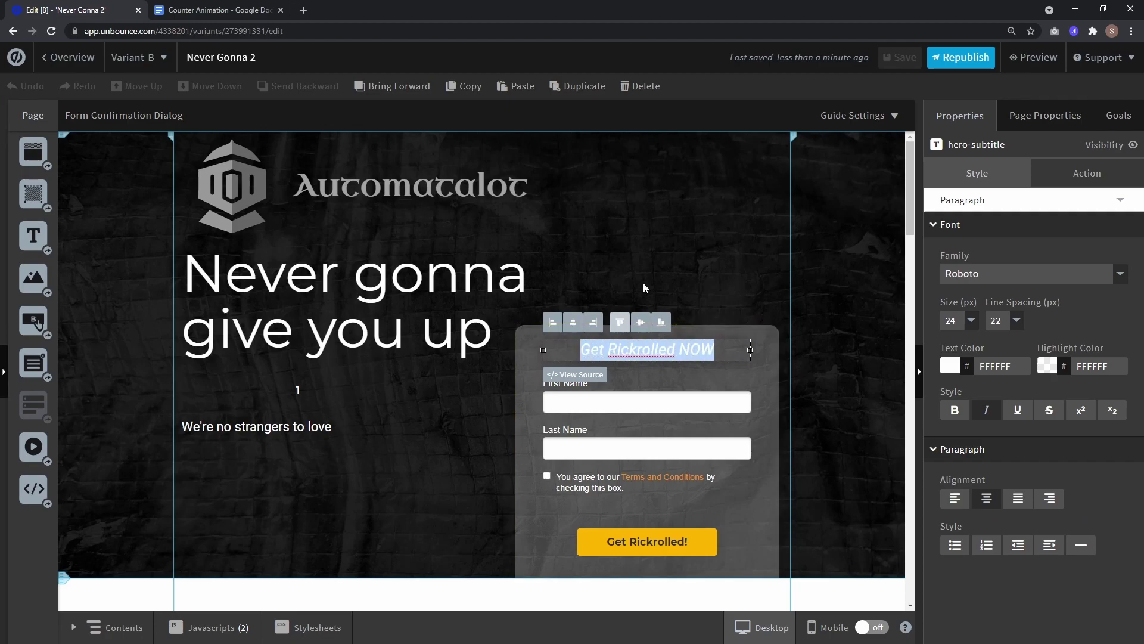
{"action": "type", "text": "500"}
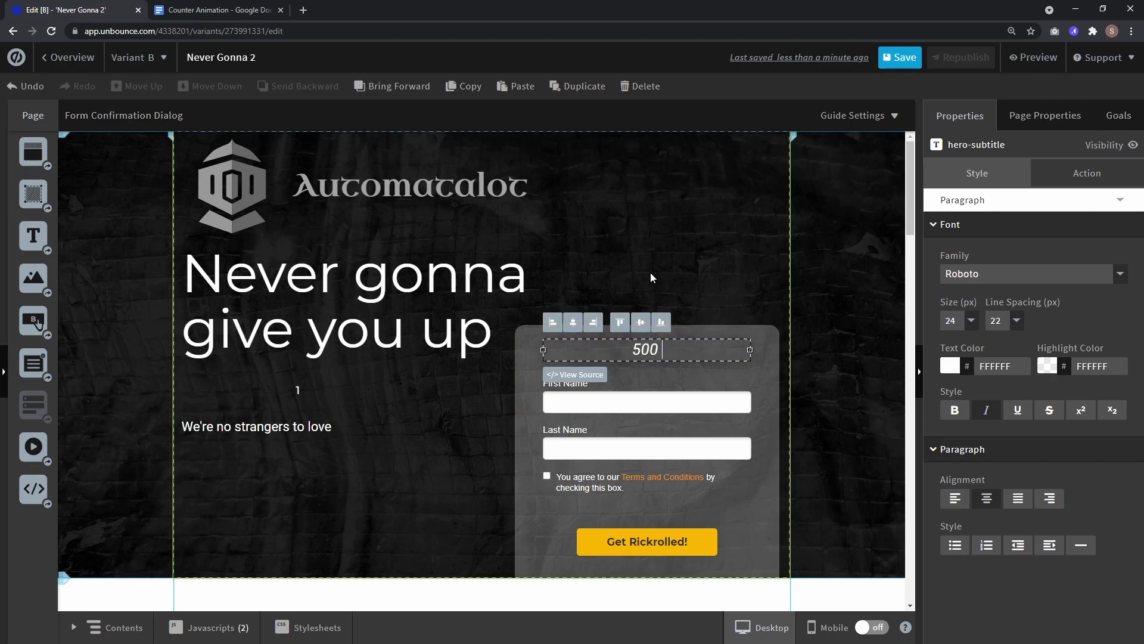
{"action": "type", "text": " Rickrolls d"}
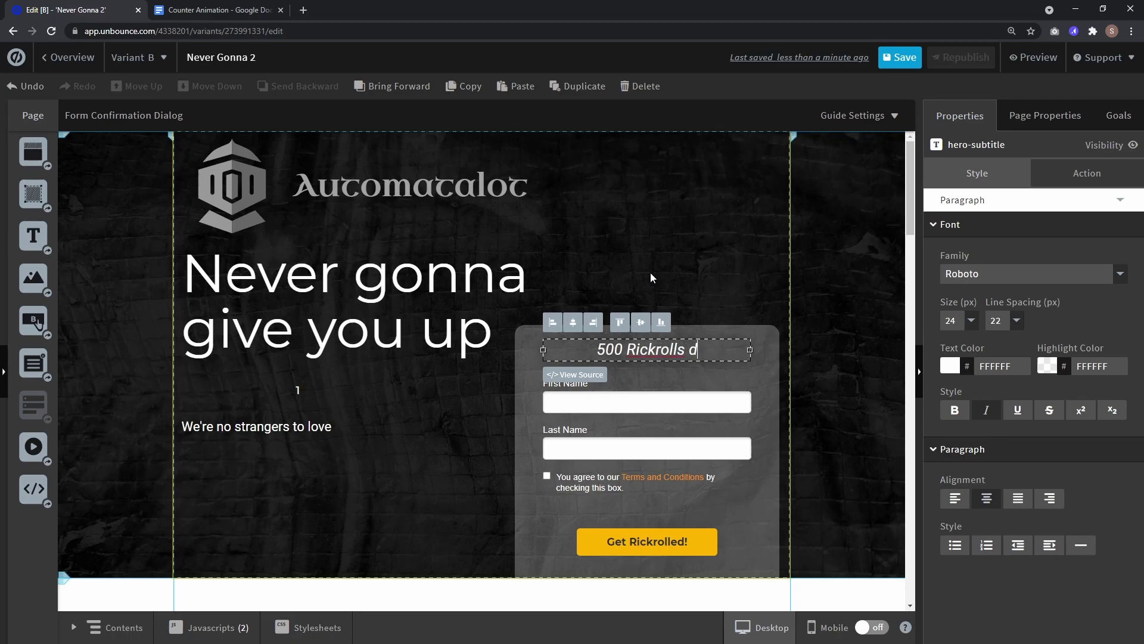
{"action": "type", "text": "elivered"}
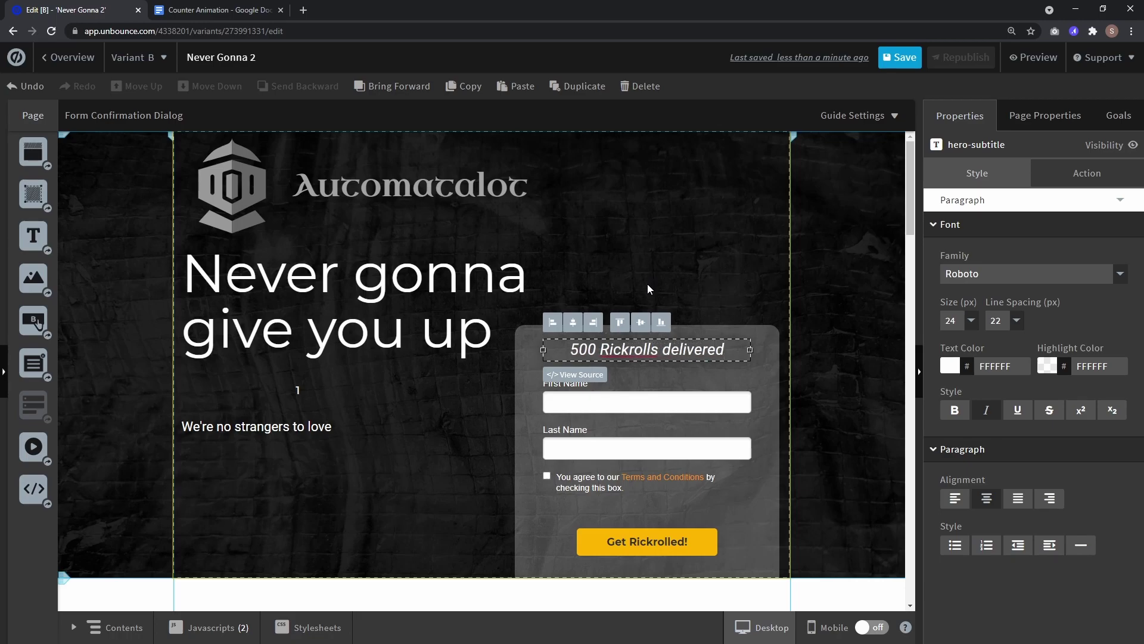
{"action": "left_click", "coordinate": [649, 289]}
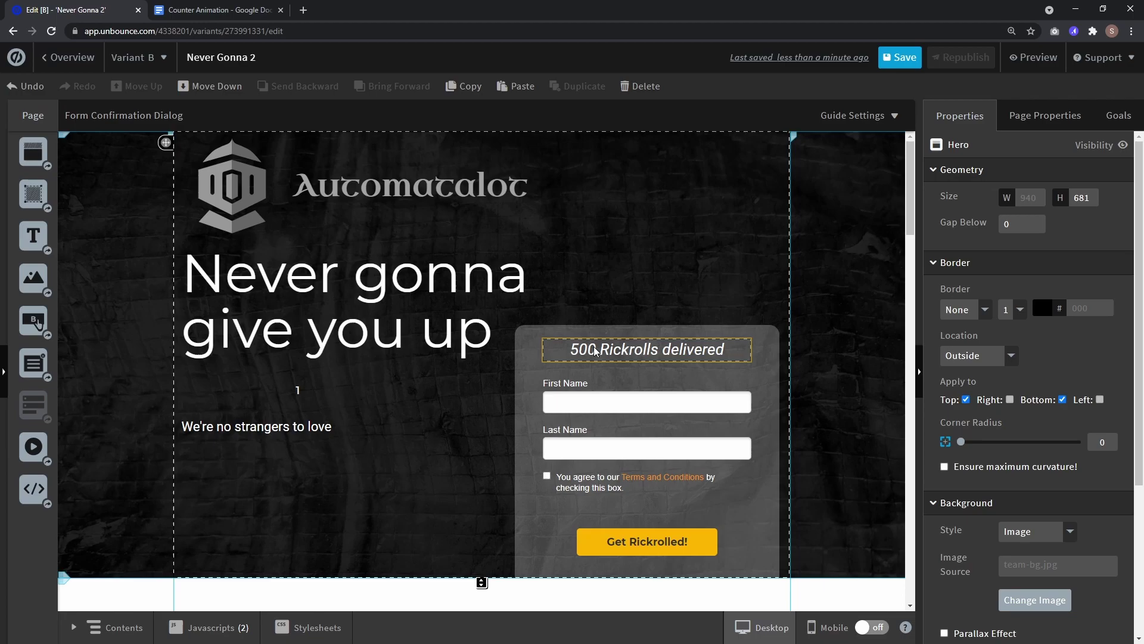
In the form heading's HTML source, paste the counter span over the number 500.
{"action": "double_click", "coordinate": [594, 351]}
{"action": "left_click", "coordinate": [541, 373]}
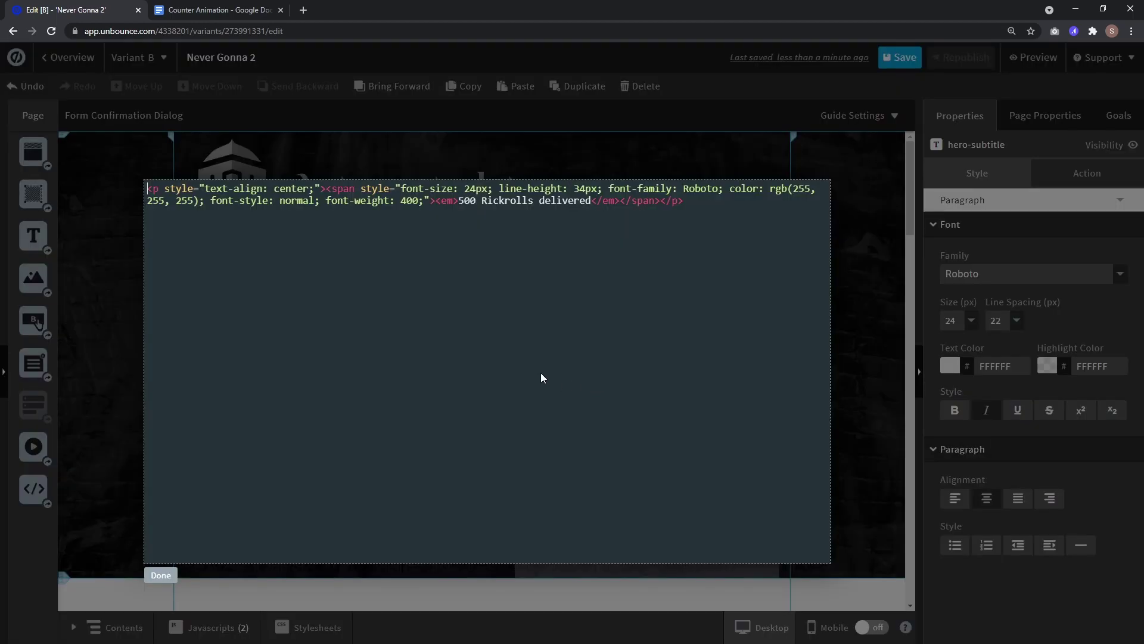
{"action": "left_click", "coordinate": [242, 8]}
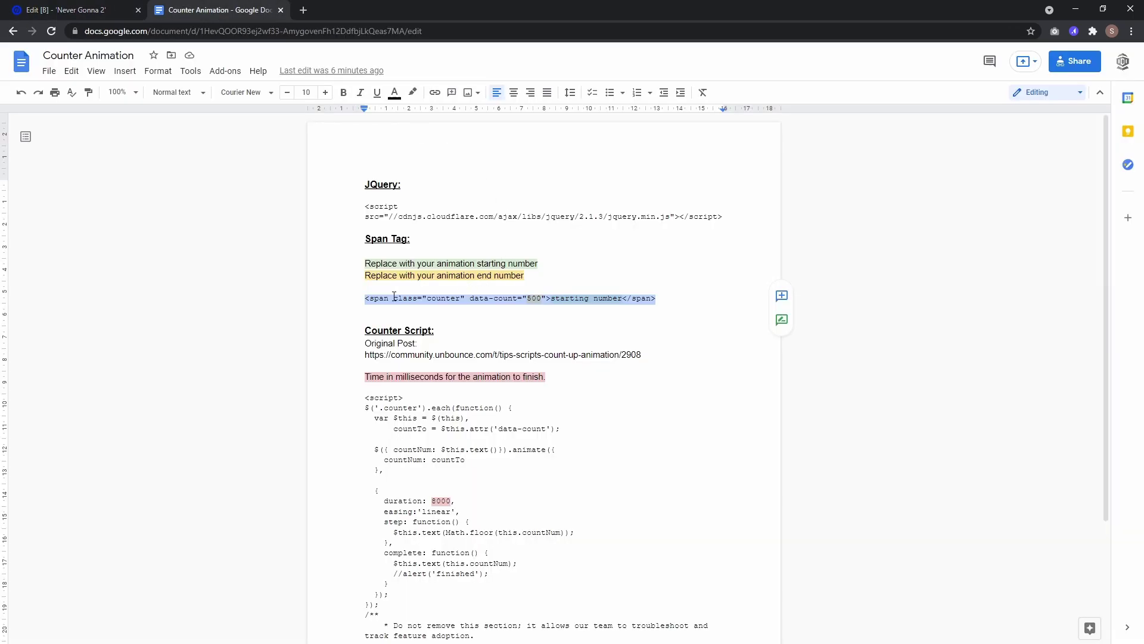
{"action": "left_click", "coordinate": [42, 10]}
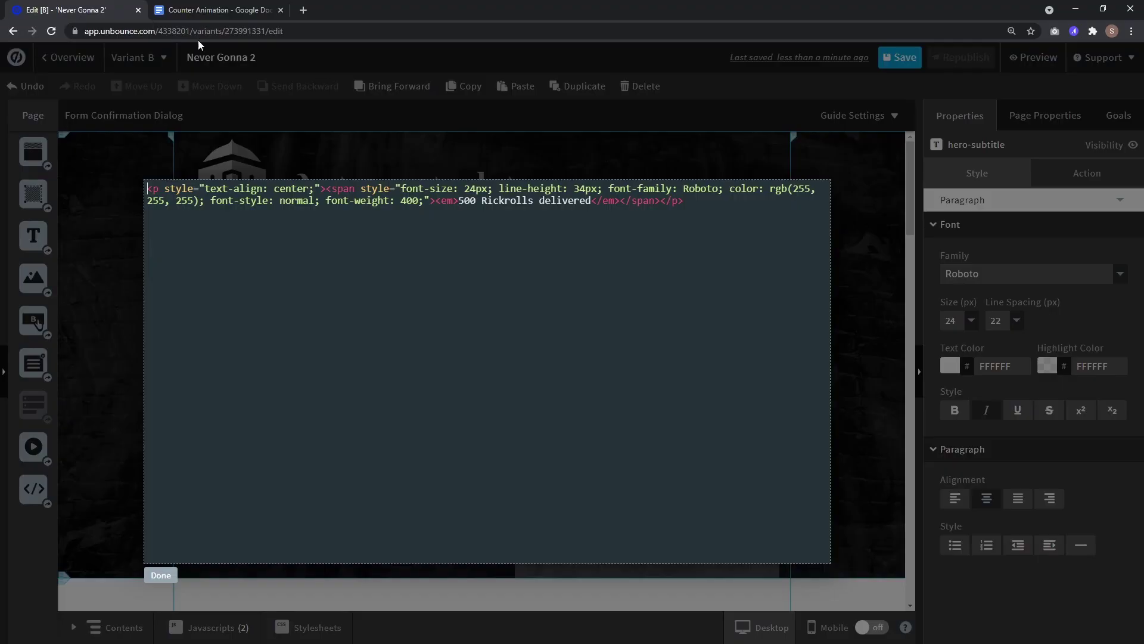
{"action": "left_click_drag", "start_coordinate": [456, 201], "coordinate": [476, 201]}
{"action": "type", "text": "<span class=\"counter\" data-count=\"500\">starting number</span>"}
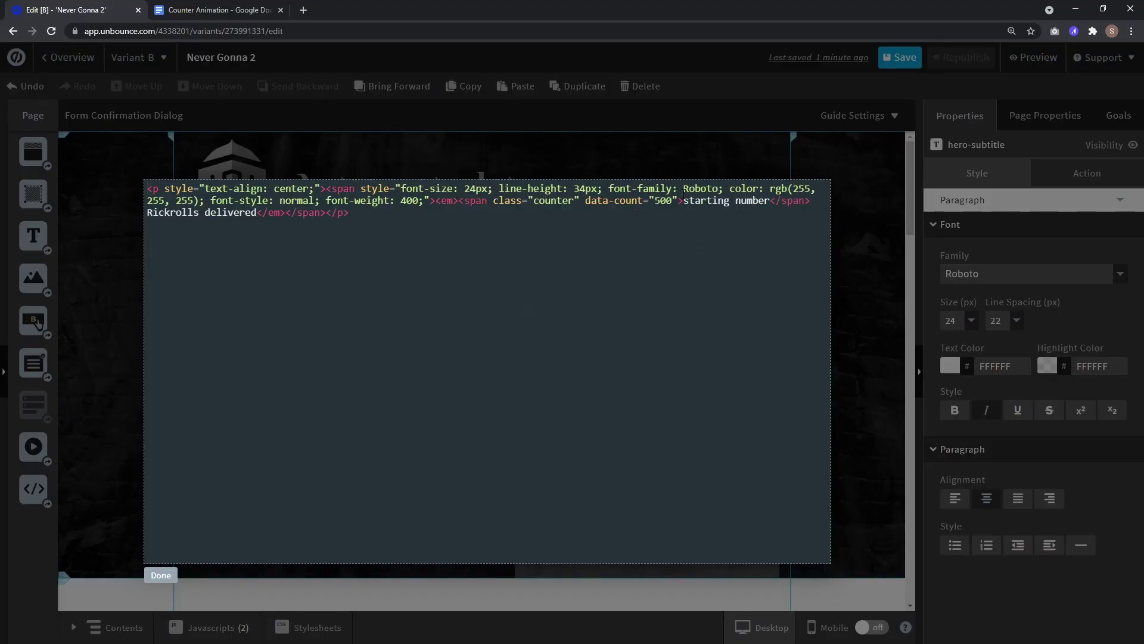
Set the heading counter to start at 100 and count to 2000, then save the page.
{"action": "left_click_drag", "start_coordinate": [685, 201], "coordinate": [768, 204]}
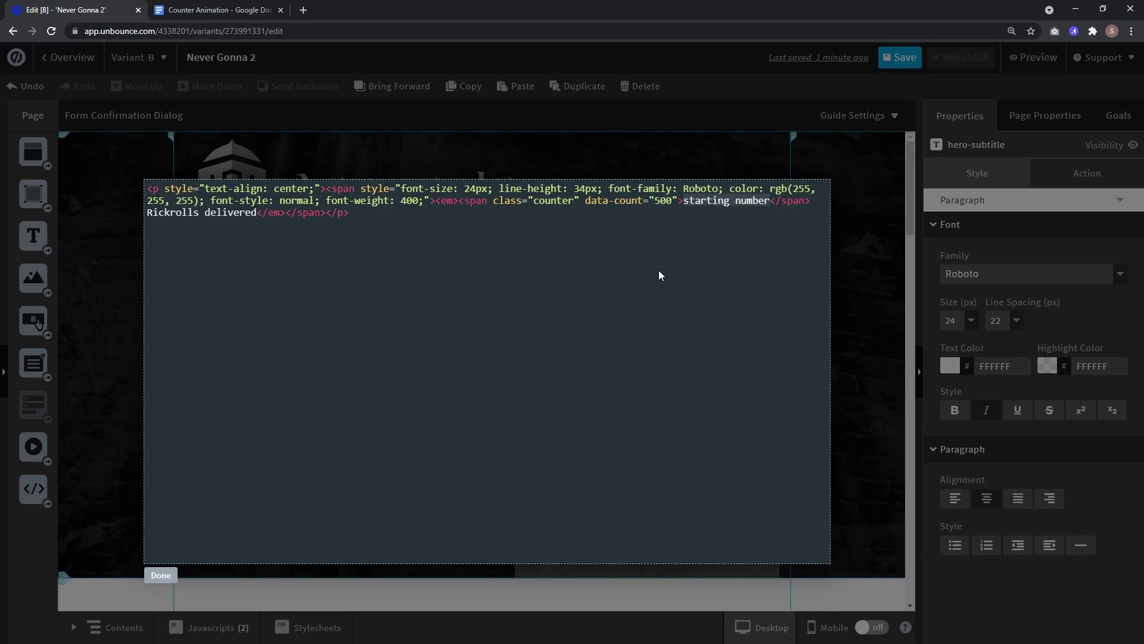
{"action": "type", "text": "100"}
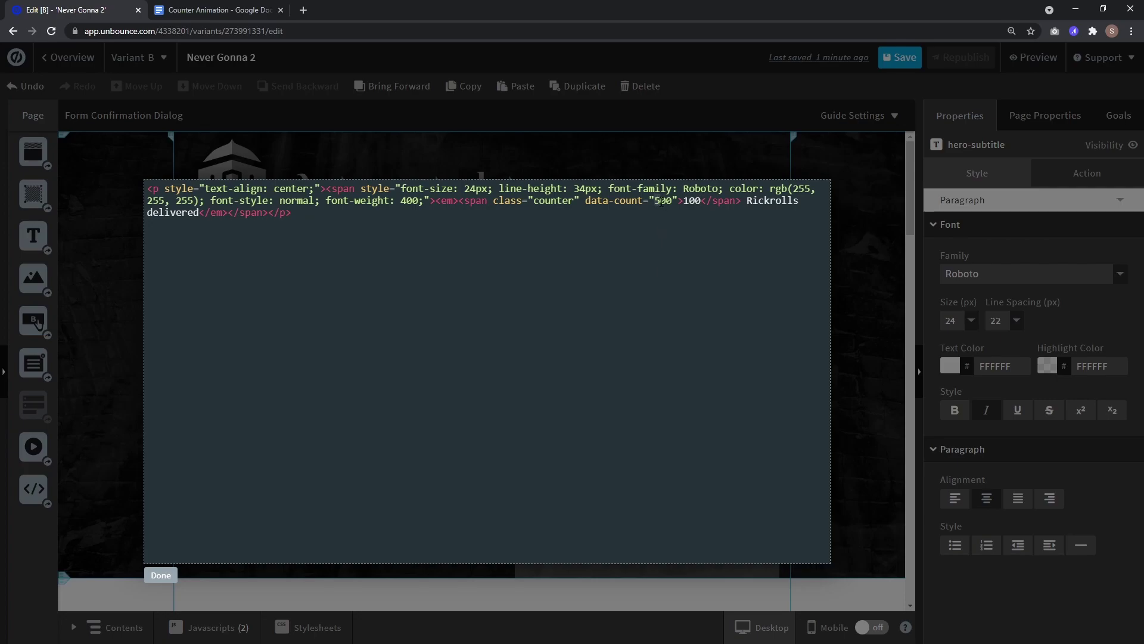
{"action": "left_click", "coordinate": [661, 200]}
{"action": "key", "text": "BackSpace"}
{"action": "type", "text": "20"}
{"action": "left_click", "coordinate": [172, 575]}
{"action": "left_click", "coordinate": [912, 62]}
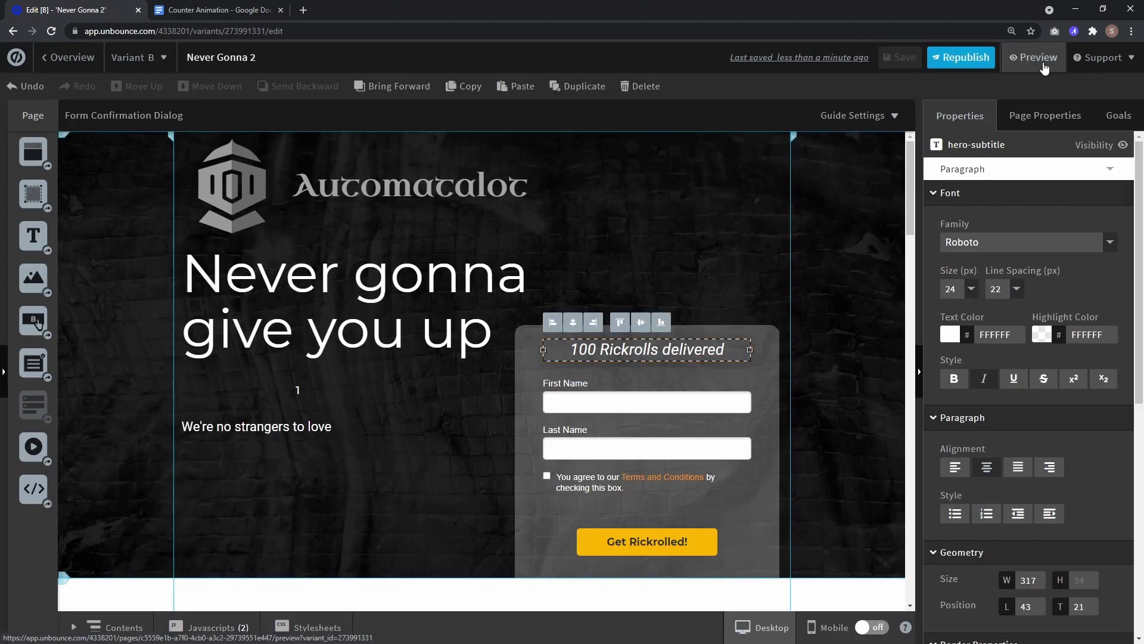
Preview the heading counting from 100 to 2000 Rickrolls delivered, then return to the editor.
{"action": "left_click", "coordinate": [1037, 58]}
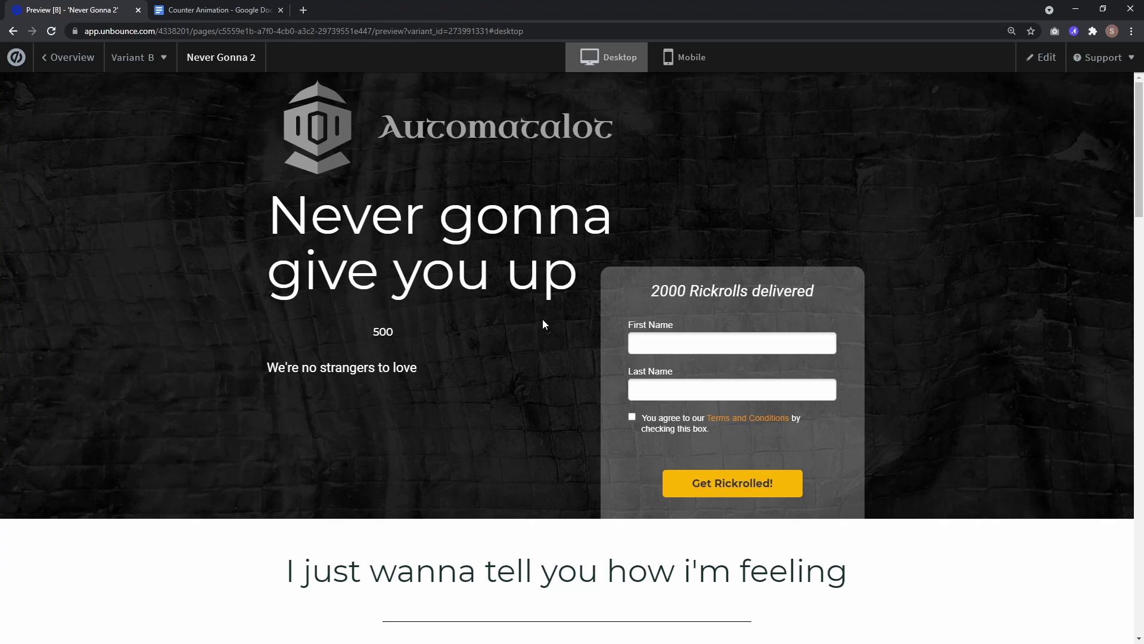
{"action": "left_click", "coordinate": [1034, 57]}
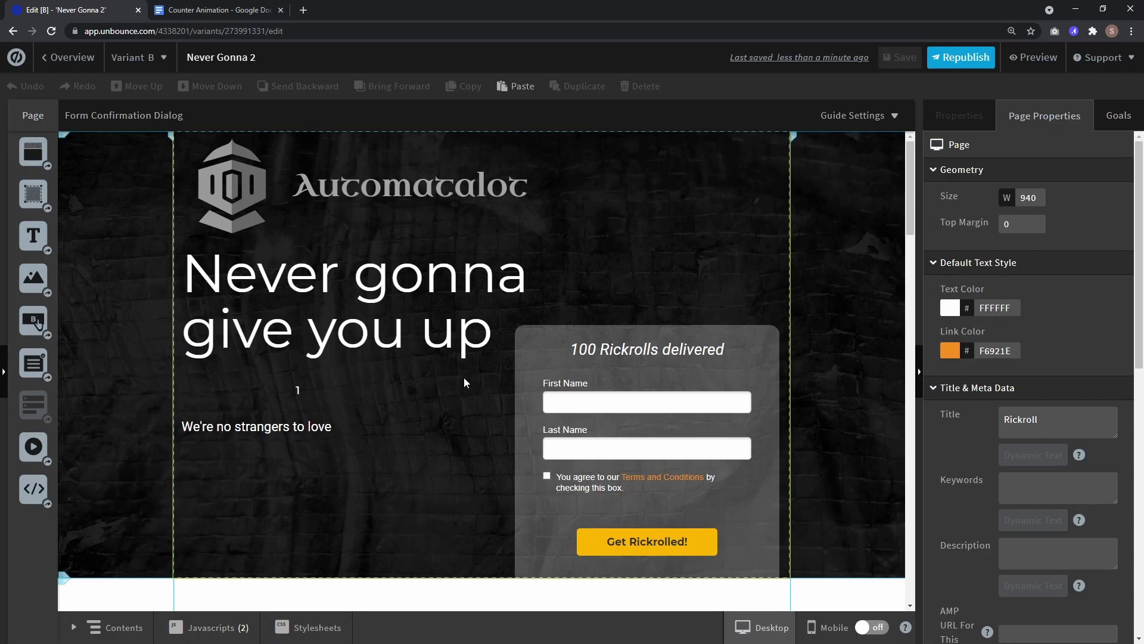
In the standalone counter's HTML source, set data-count to 1 so it counts down from 500, then save the page.
{"action": "left_click", "coordinate": [308, 396]}
{"action": "left_click", "coordinate": [294, 413]}
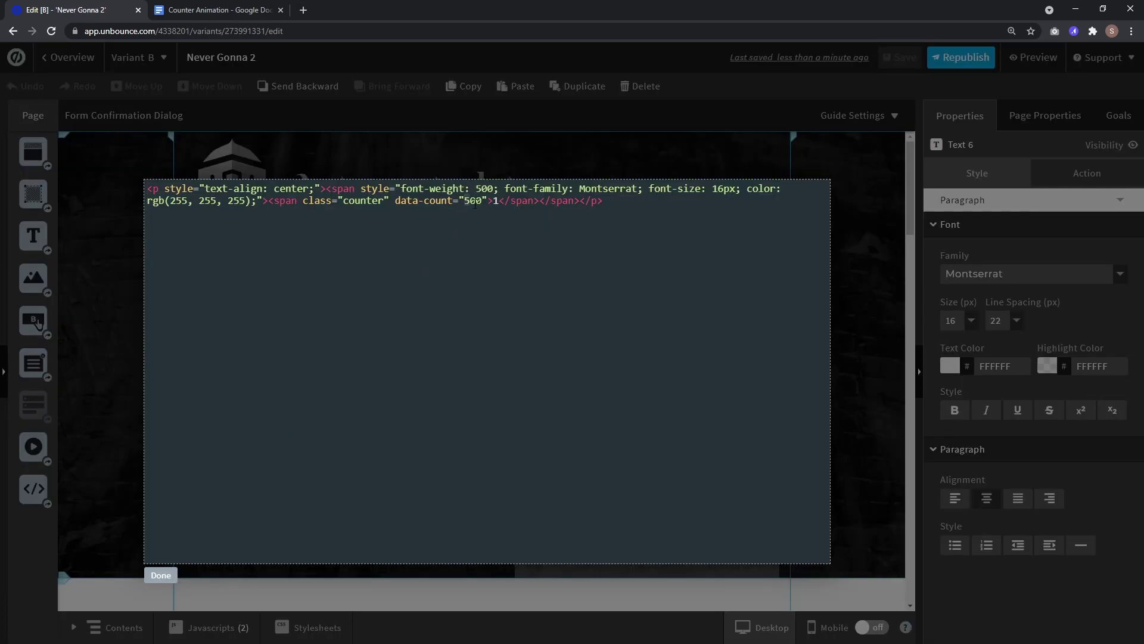
{"action": "double_click", "coordinate": [474, 200]}
{"action": "type", "text": "1\">"}
{"action": "left_click", "coordinate": [161, 575]}
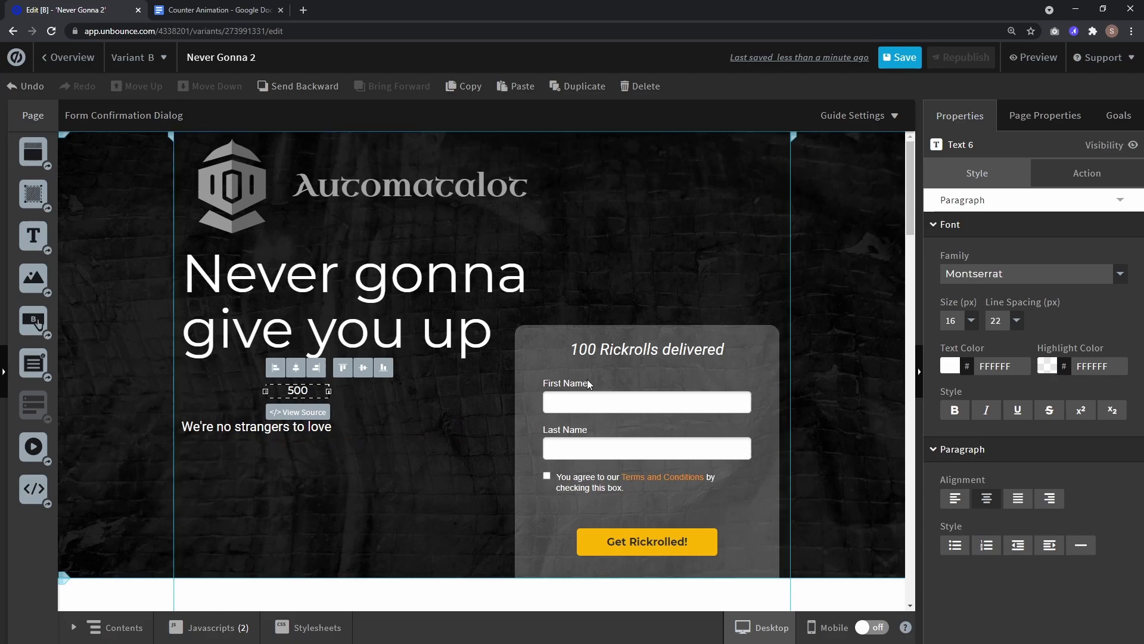
{"action": "left_click", "coordinate": [612, 345]}
{"action": "left_click", "coordinate": [900, 57]}
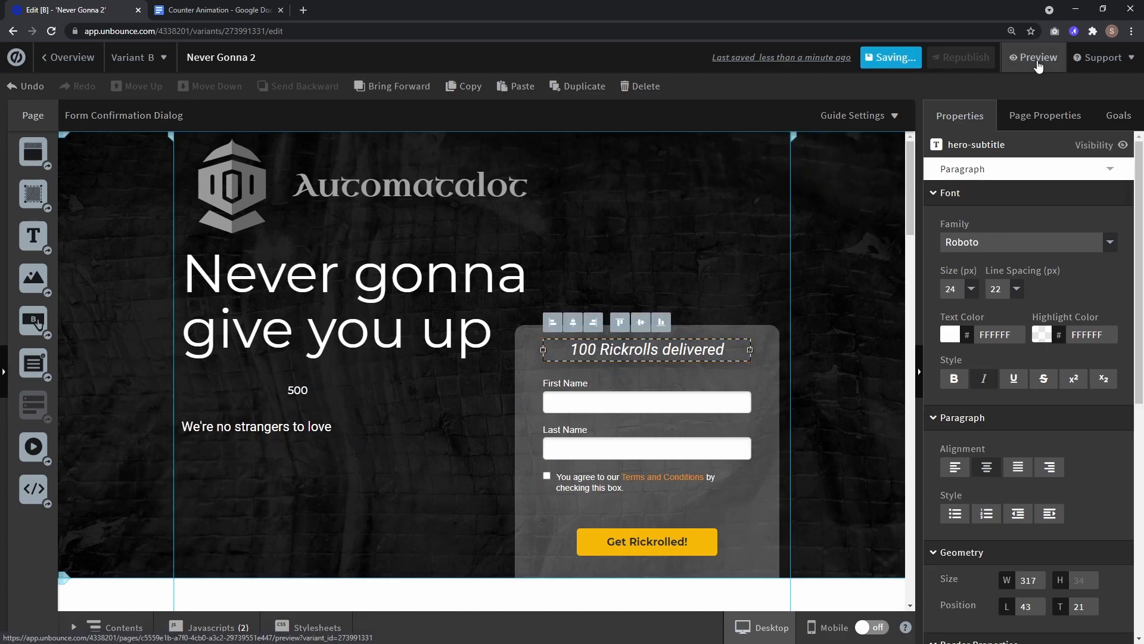
Preview the page to watch the counter drop toward 1 while the heading climbs to 2000.
{"action": "left_click", "coordinate": [1038, 66]}
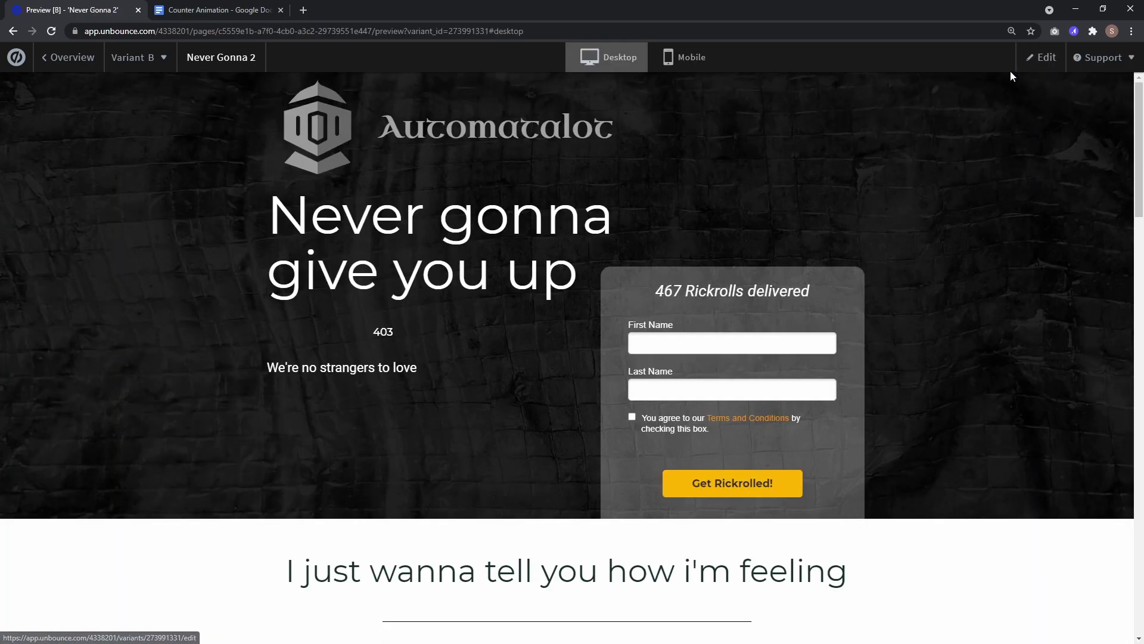